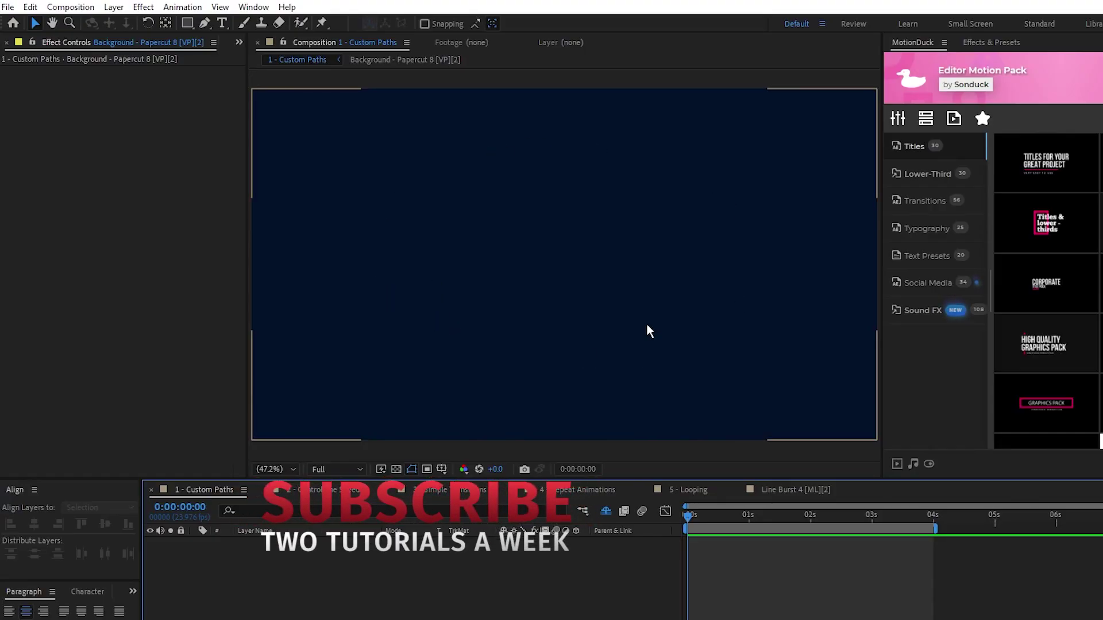
Set up the Pen tool with no fill and a solid 10 px stroke.
left_click(204, 23)
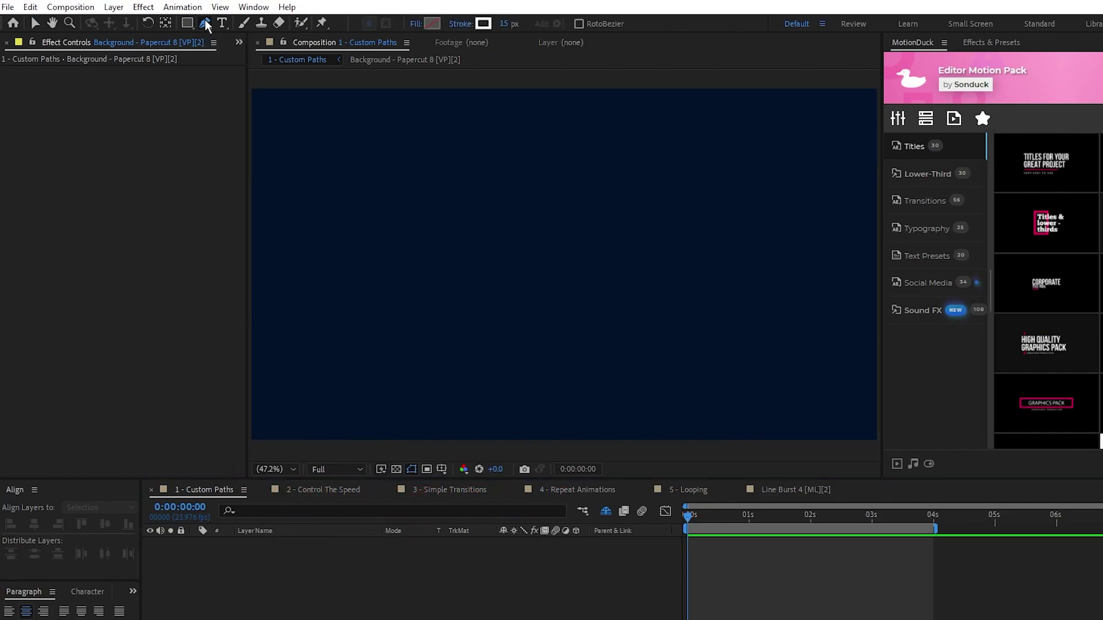
left_click(404, 208)
left_click(463, 25)
left_click(399, 206)
left_click(503, 23)
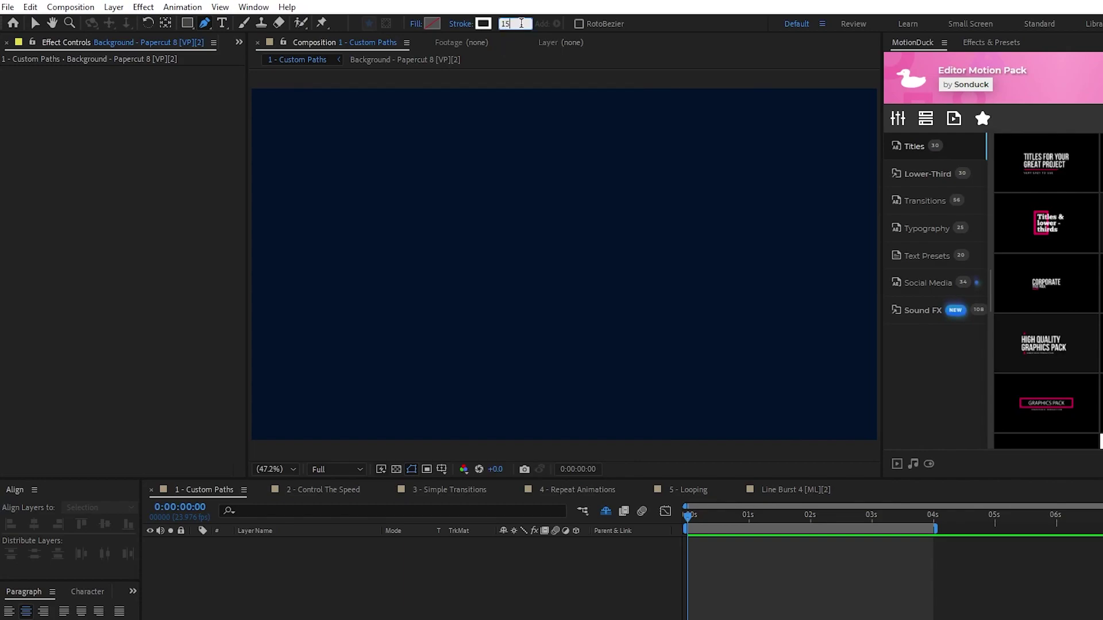
key("Return")
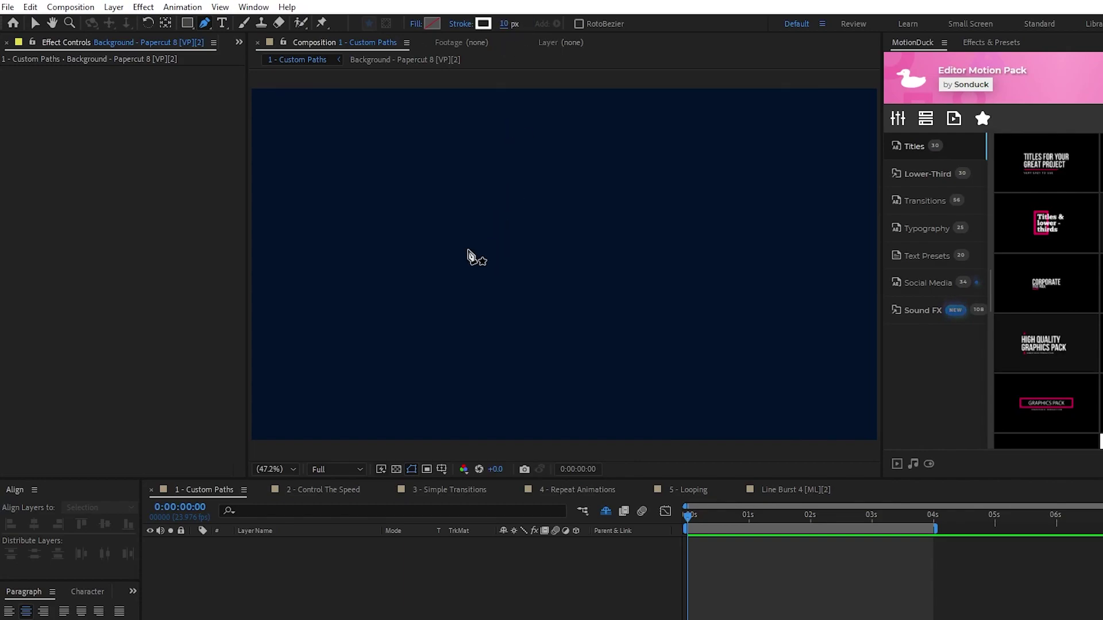
Draw a long winding open curve, flatten its upper bend, and select the whole path.
left_click(353, 273)
left_click_drag(414, 185, 435, 197)
left_click_drag(547, 224, 597, 177)
mouse_move(663, 167)
left_mouse_down()
mouse_move(741, 229)
mouse_move(728, 207)
left_mouse_up()
left_click_drag(769, 257, 749, 287)
left_click_drag(663, 305, 505, 372)
left_click_drag(409, 346, 369, 393)
left_click_drag(281, 223, 328, 144)
key("v")
left_click_drag(644, 160, 744, 224)
double_click(756, 207)
Add Trim Paths to Shape Layer 1 and reveal its Start, End and Offset values.
left_click(194, 542)
left_click(582, 555)
left_click(631, 479)
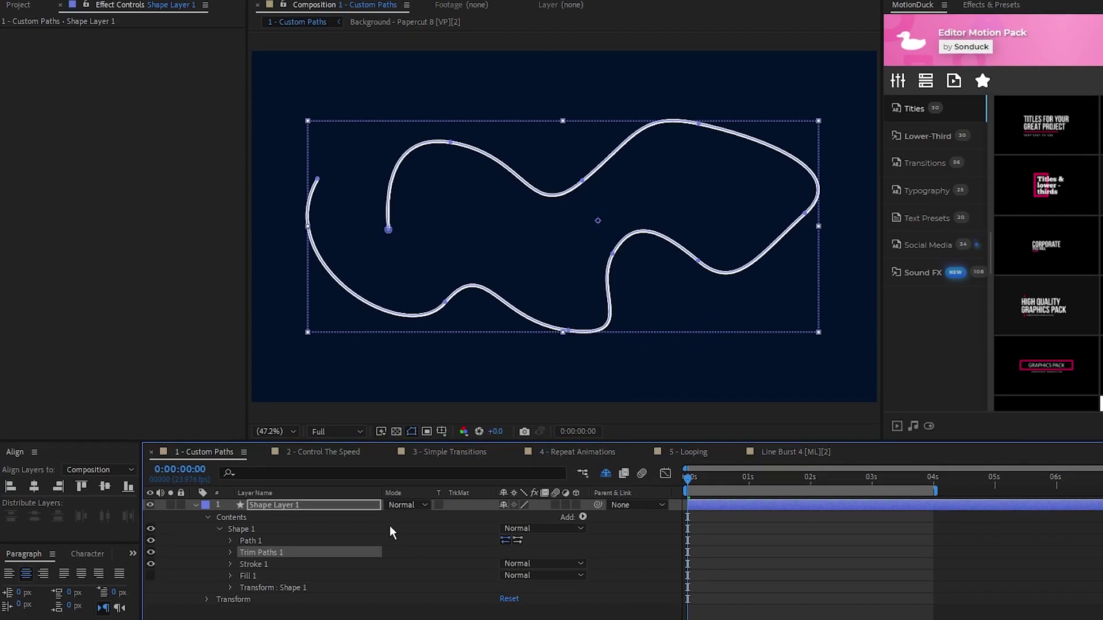
left_click(229, 590)
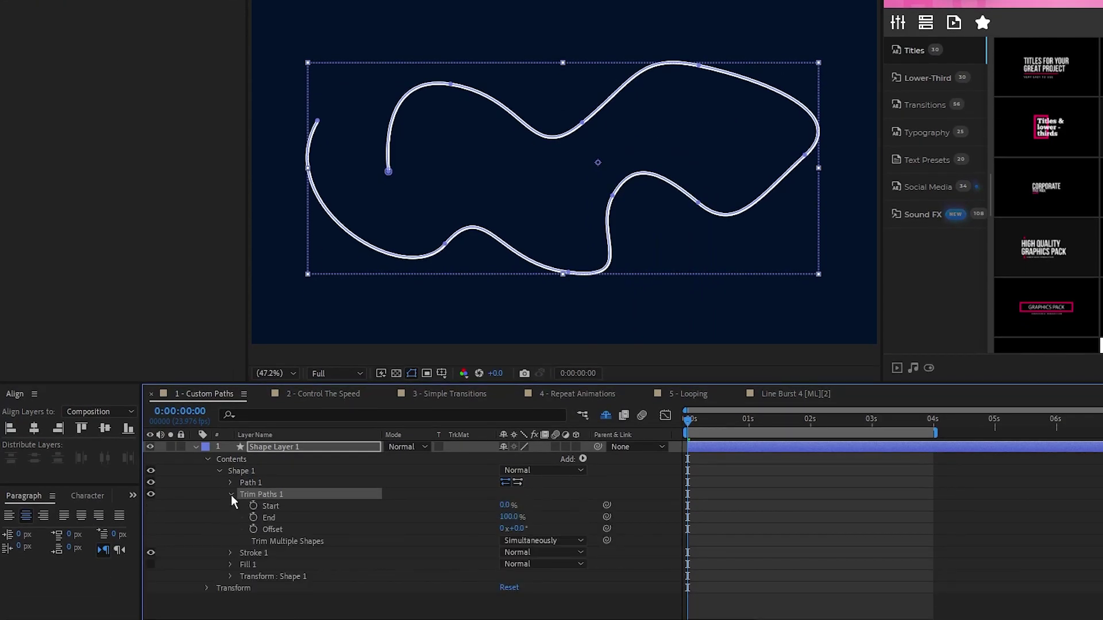
Keyframe End 0%→100% and Start 0%→100%, offsetting the End keyframes slightly later.
left_click(252, 505)
left_click(253, 517)
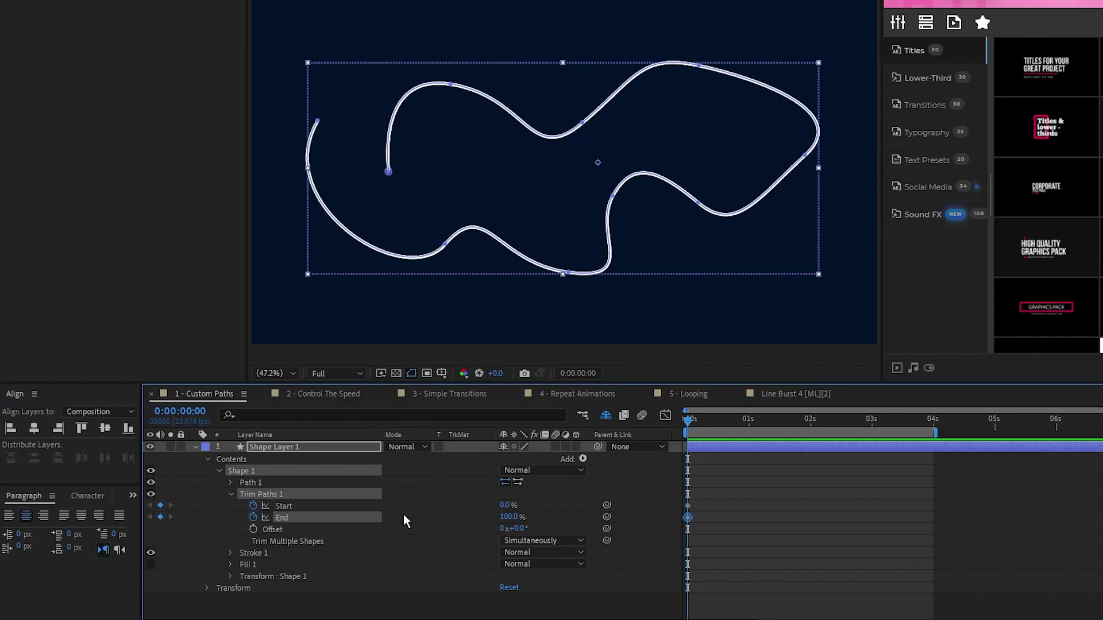
left_click_drag(508, 516, 438, 518)
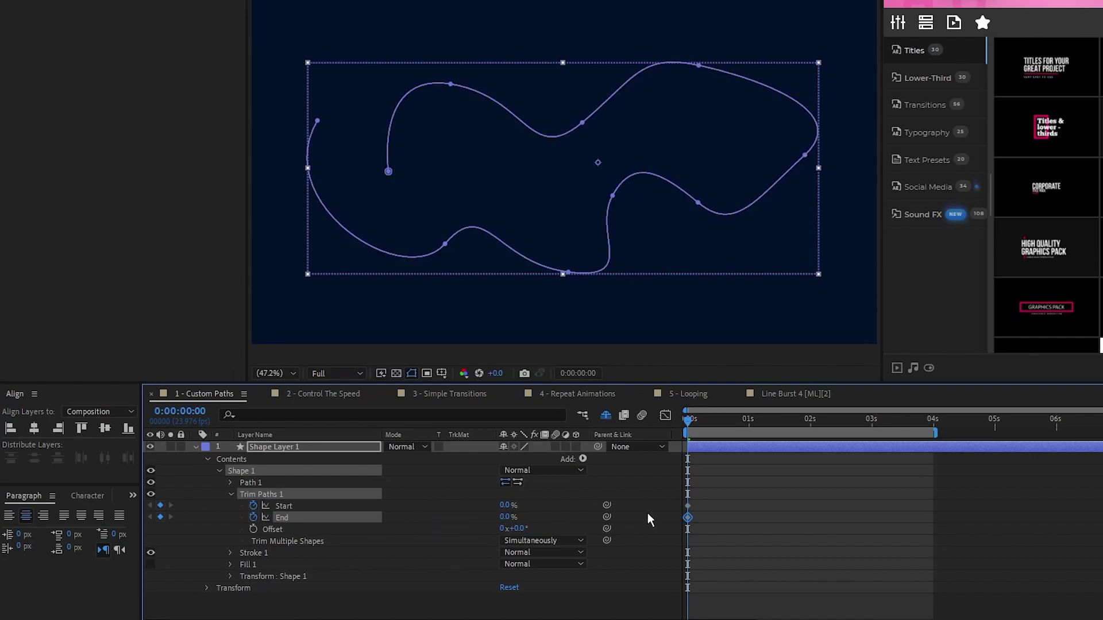
key("space")
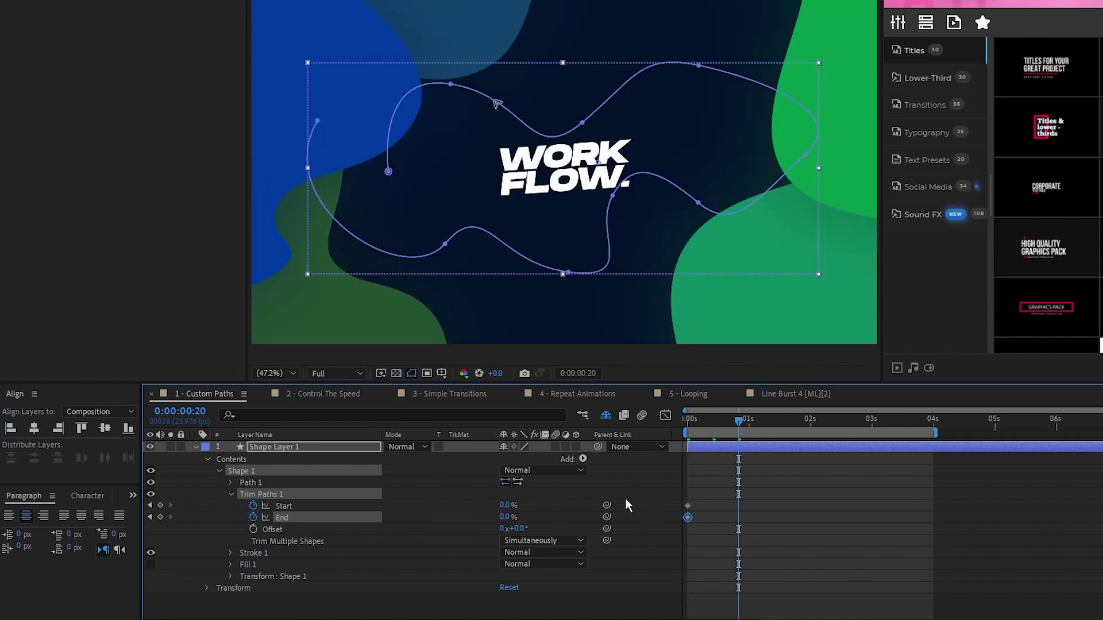
mouse_move(505, 505)
left_mouse_down()
mouse_move(560, 505)
mouse_move(519, 516)
mouse_move(610, 533)
left_mouse_up()
left_click_drag(749, 525, 702, 519)
left_click(716, 516)
left_click_drag(706, 426, 760, 437)
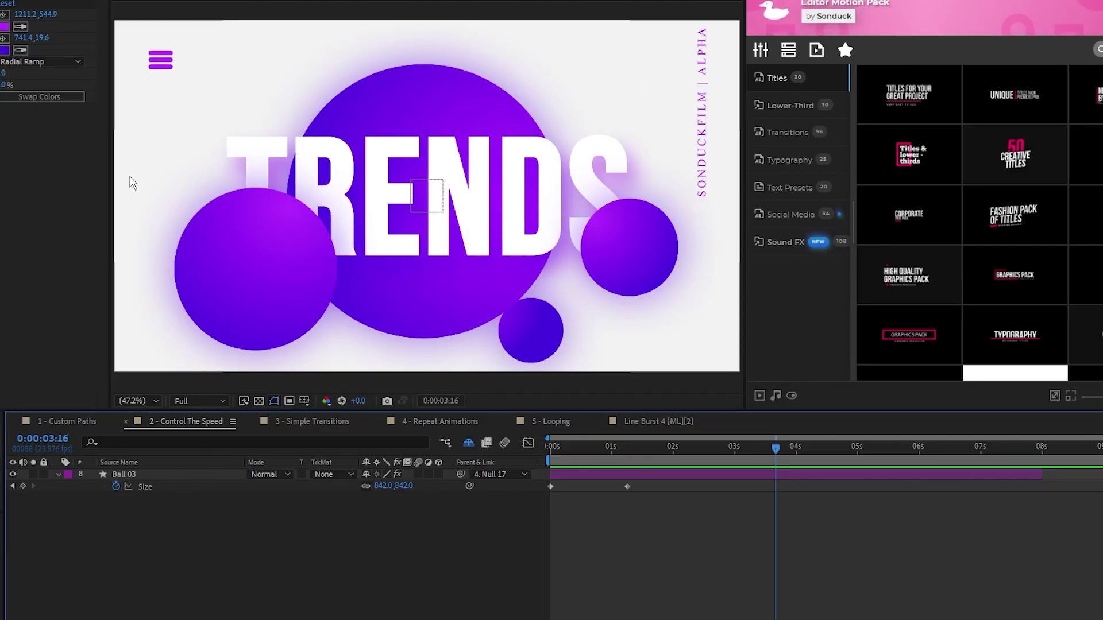
Solo Ball 03 in the 2 - Control The Speed composition.
left_click_drag(773, 447, 653, 463)
left_click(33, 474)
left_click(727, 448)
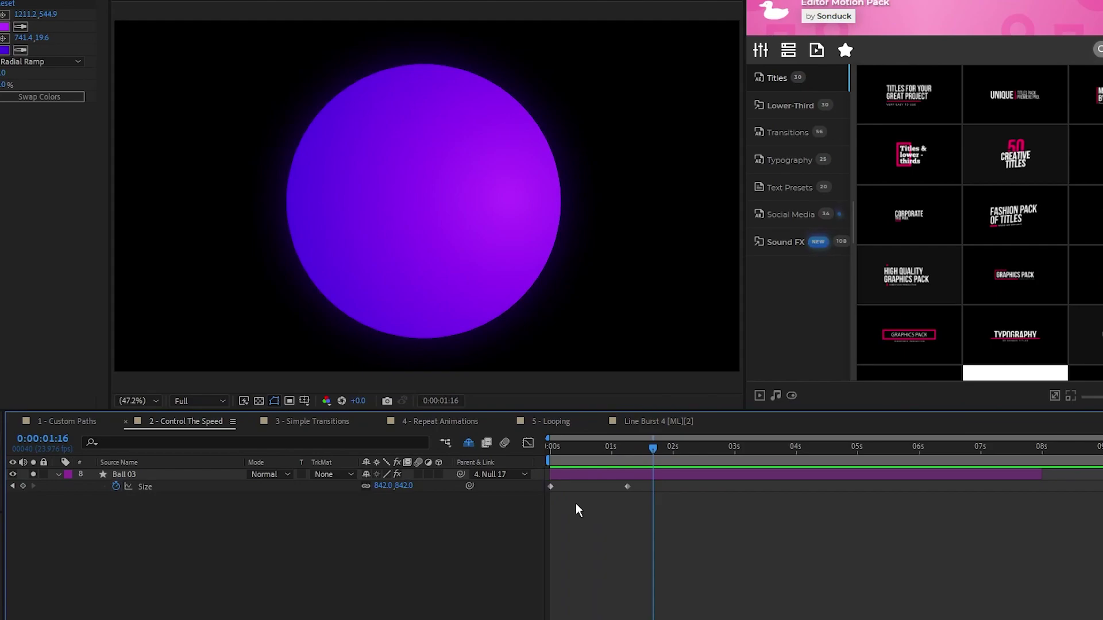
left_click(105, 484)
left_click(189, 498)
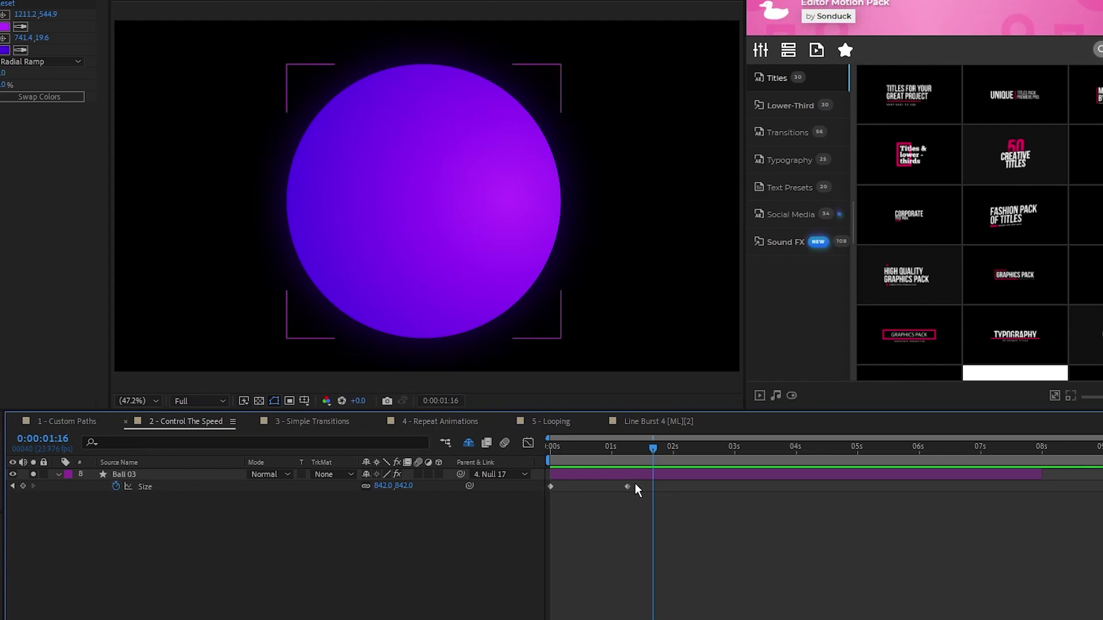
Preview Ball 03 growing from 0,0 to 842,842 from the start.
left_click_drag(632, 447, 545, 485)
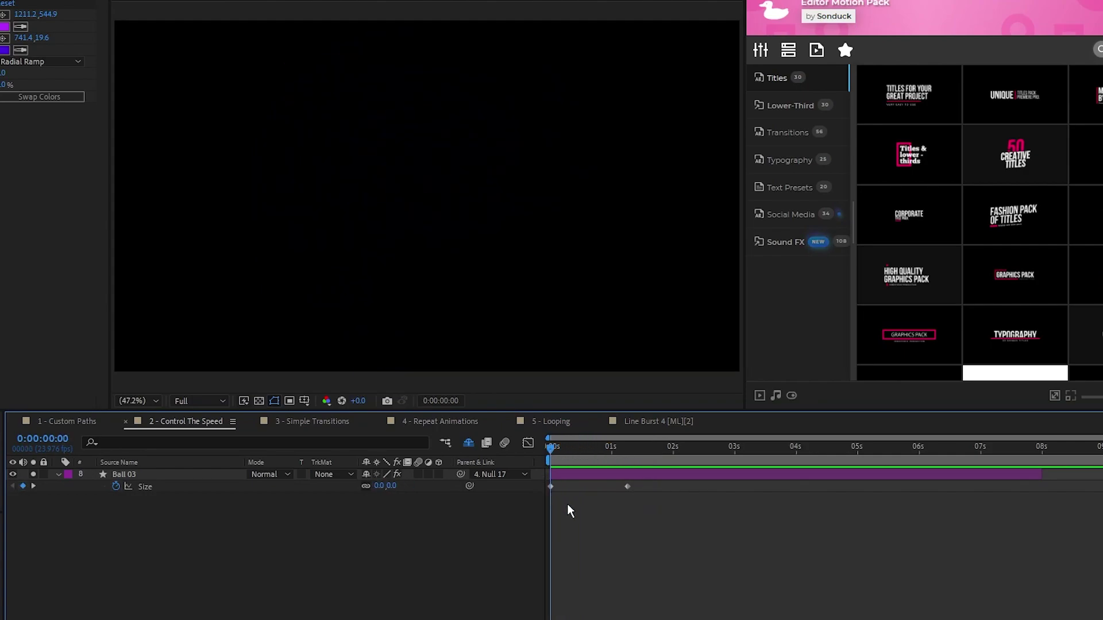
key("space")
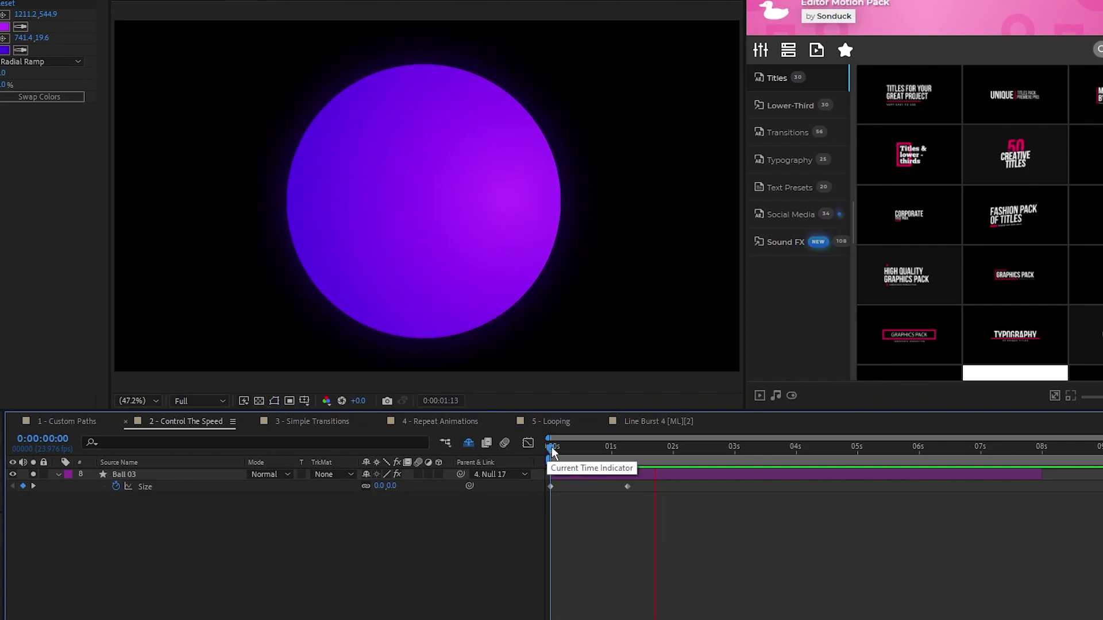
key("space")
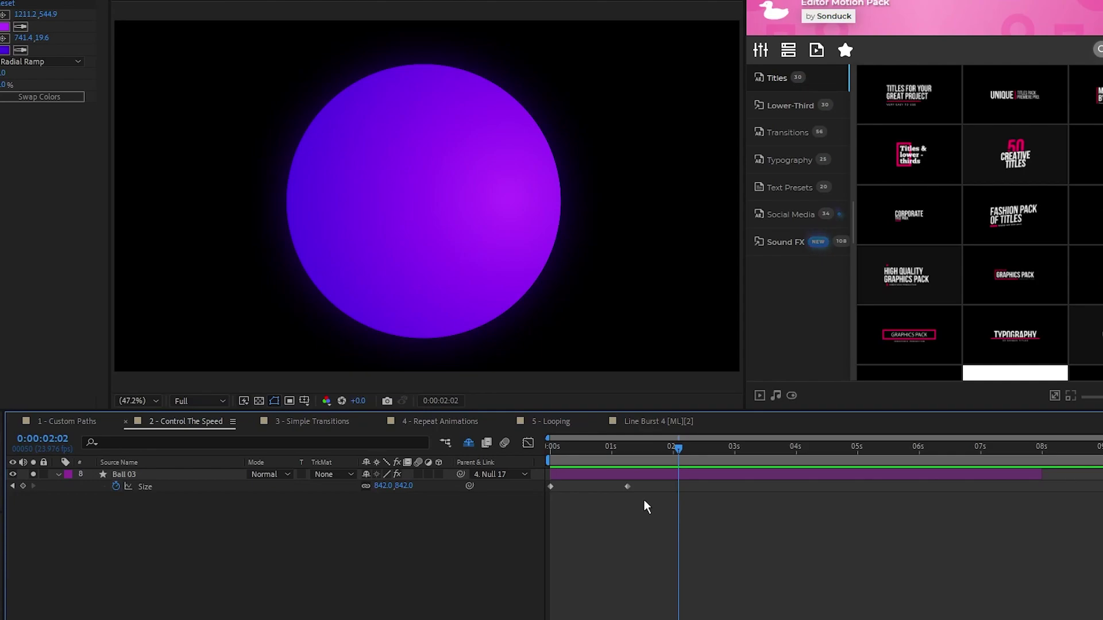
Apply Easy Ease (F9) to Ball 03's two Size keyframes and preview the smoother growth.
left_click_drag(643, 499, 549, 482)
key("F9")
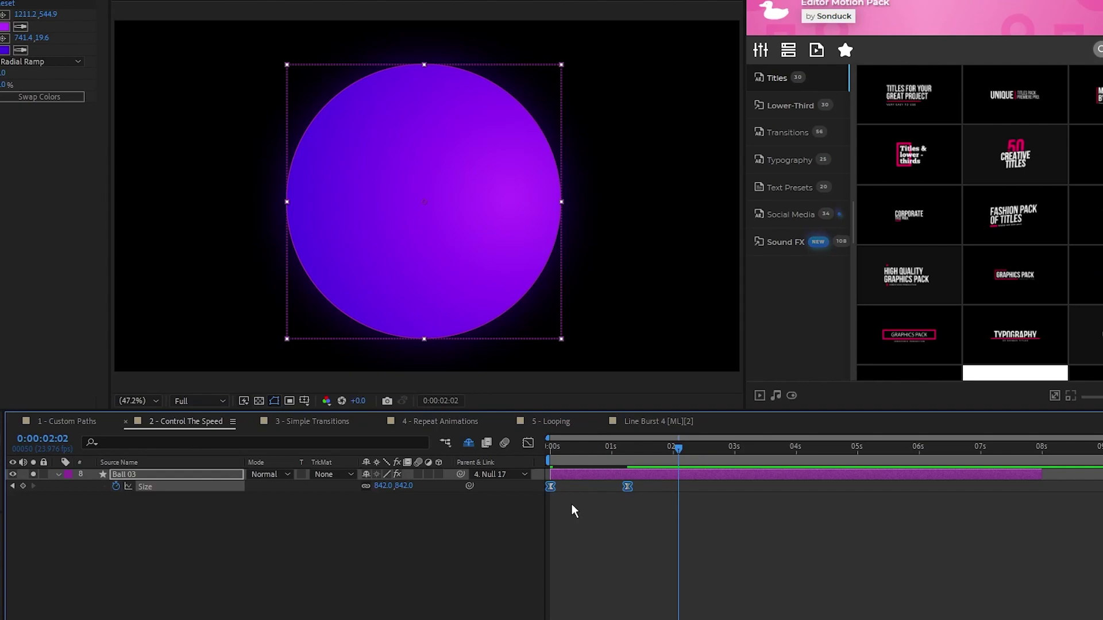
left_click(571, 504)
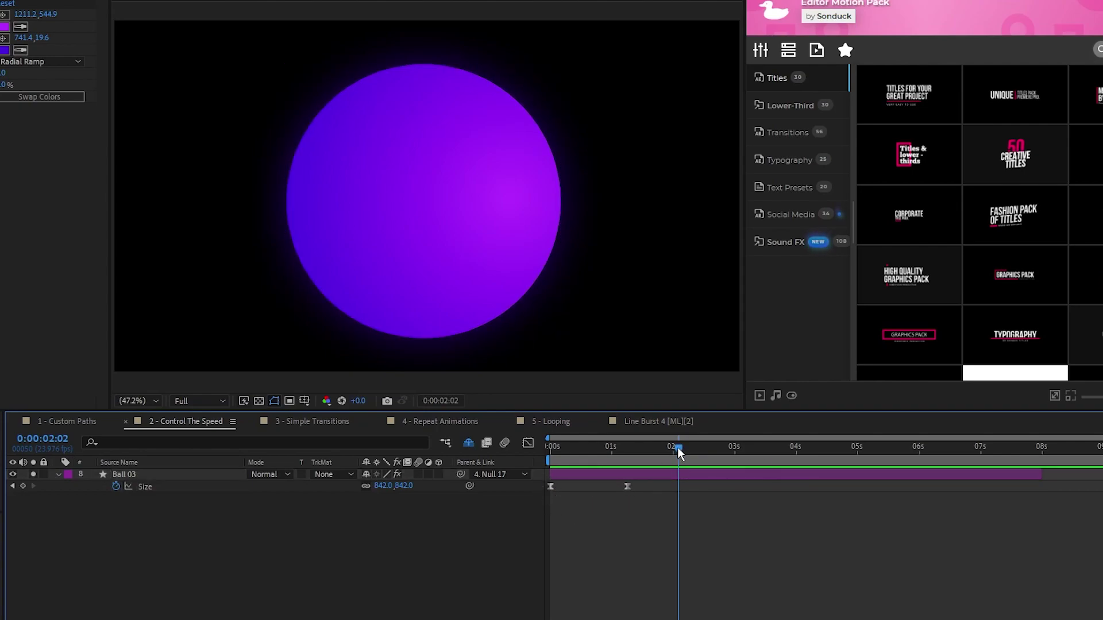
left_click_drag(673, 448, 552, 448)
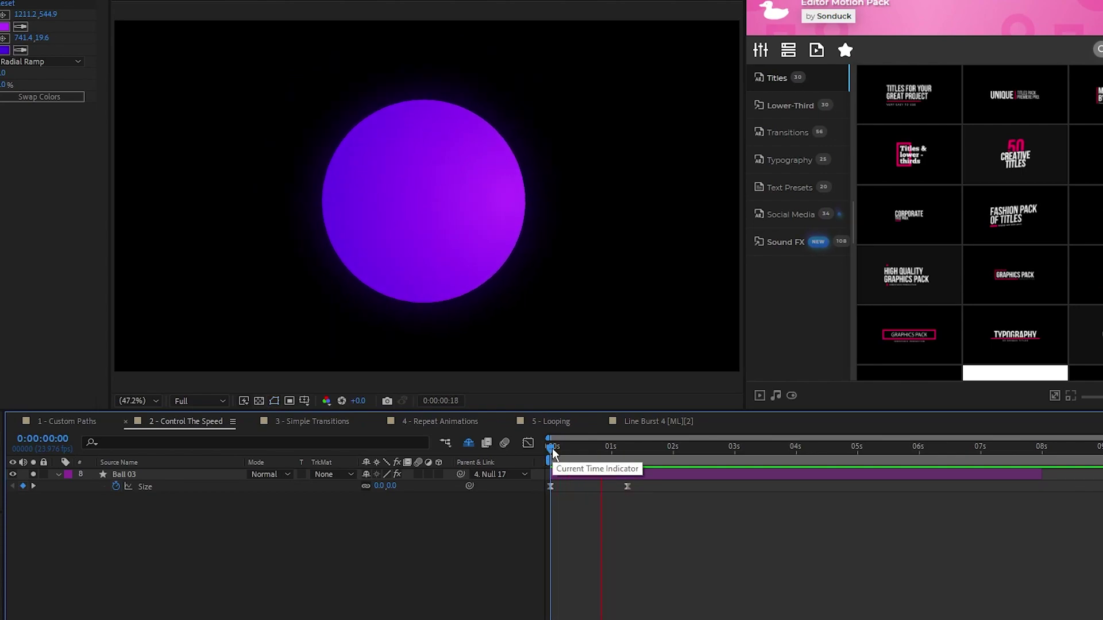
key("space")
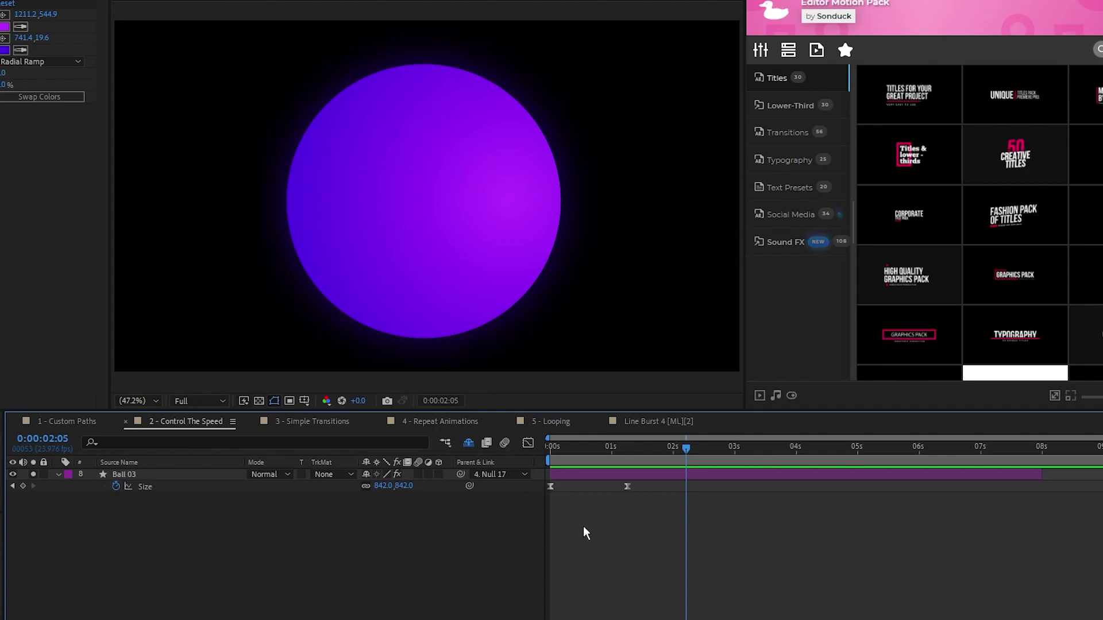
left_click(157, 486)
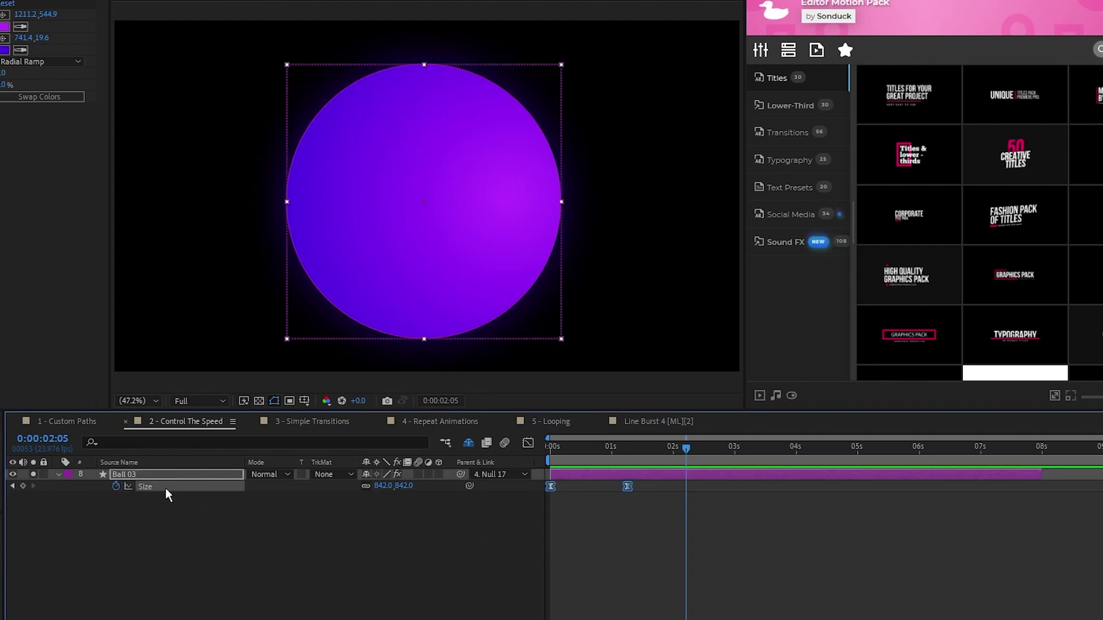
In the Graph Editor, pull both Size influence handles to 82% and preview the mid-growth burst.
left_click(528, 442)
scroll(617, 573, "up", 4)
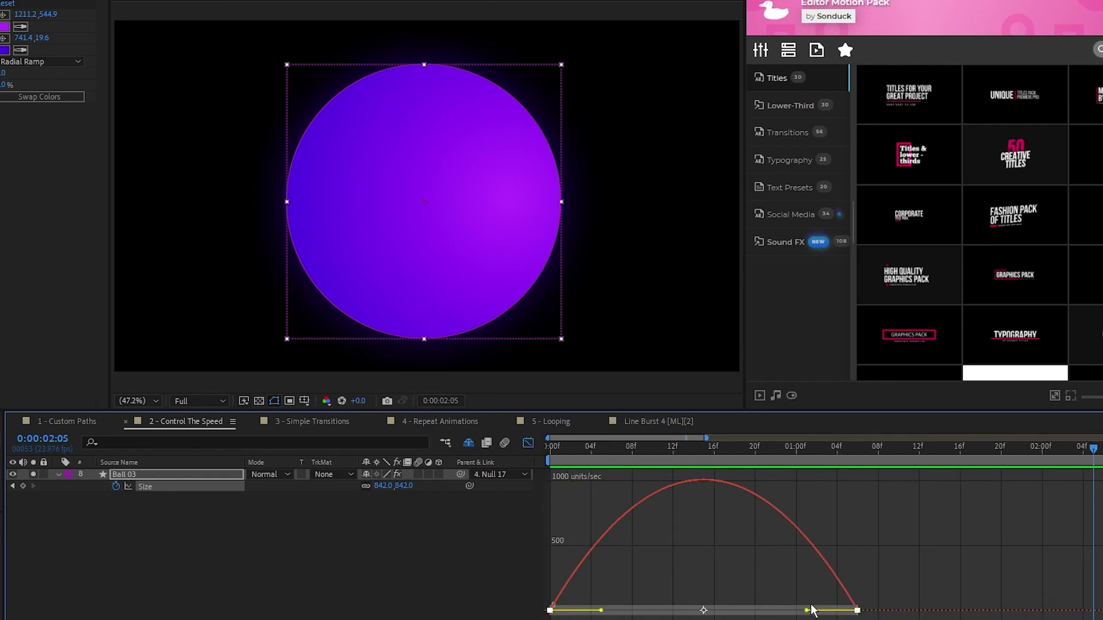
left_click_drag(807, 610, 734, 610)
left_click_drag(600, 609, 674, 612)
left_click(550, 449)
key("space")
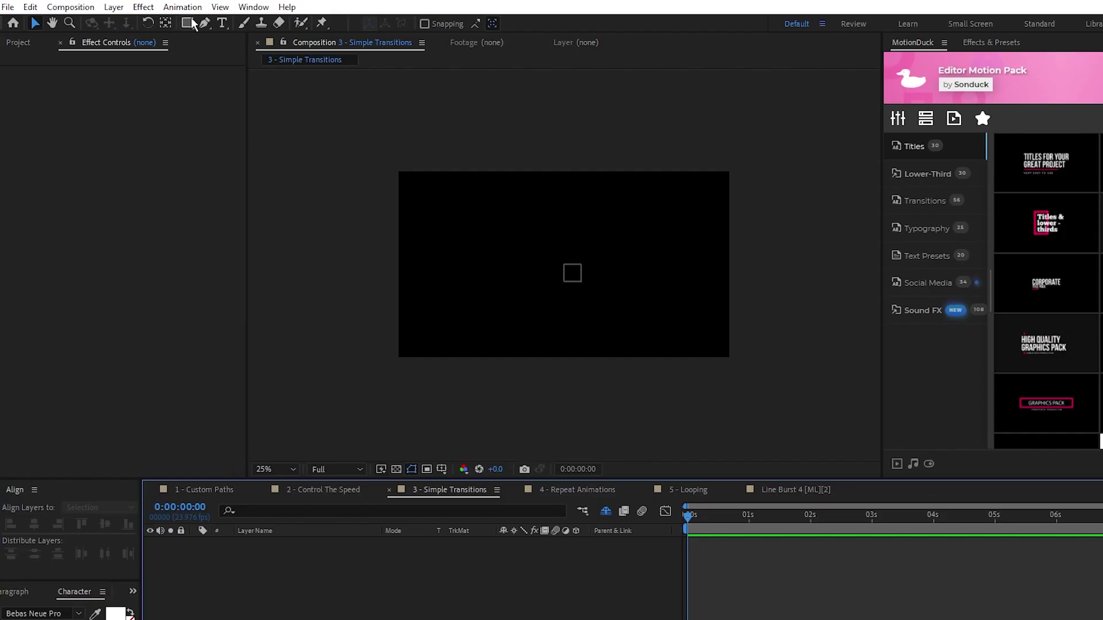
Select the Rectangle tool with a solid dark (#242424) fill.
left_click(189, 23)
left_click(415, 25)
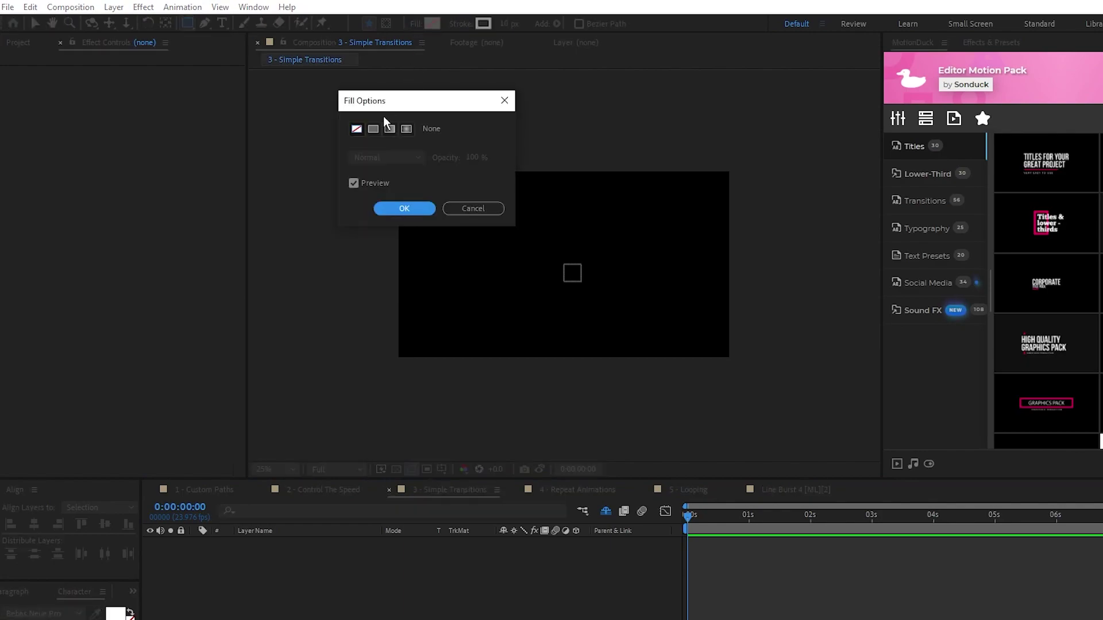
left_click(373, 128)
left_click(426, 208)
left_click(433, 27)
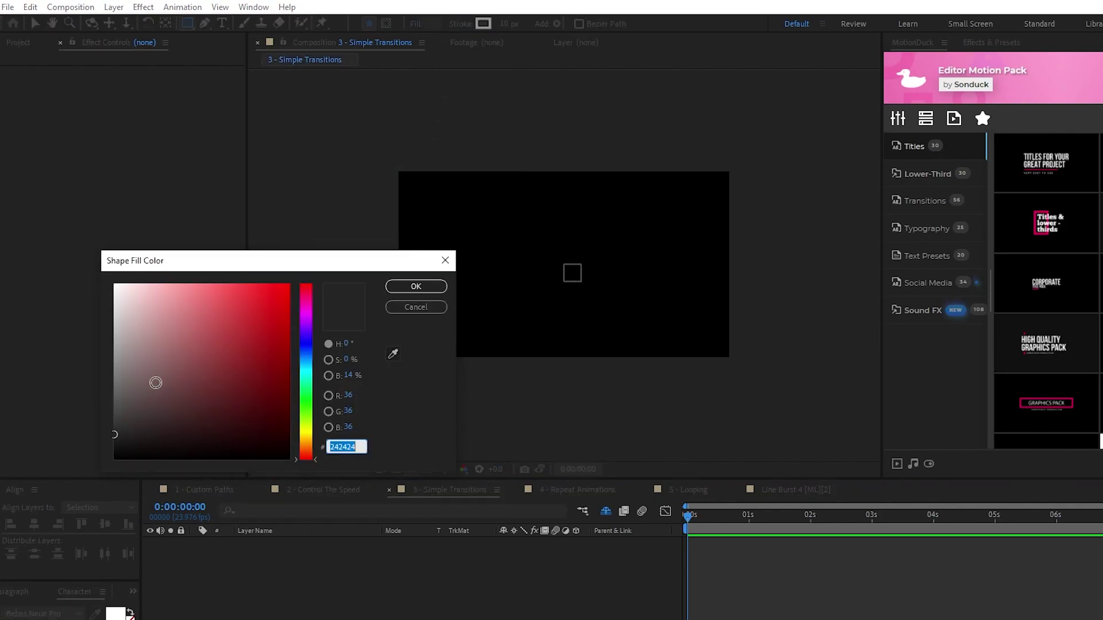
left_click(107, 433)
left_click(414, 287)
Set Stroke to None and create a frame-sized Rectangle 1 shape layer.
left_click(463, 24)
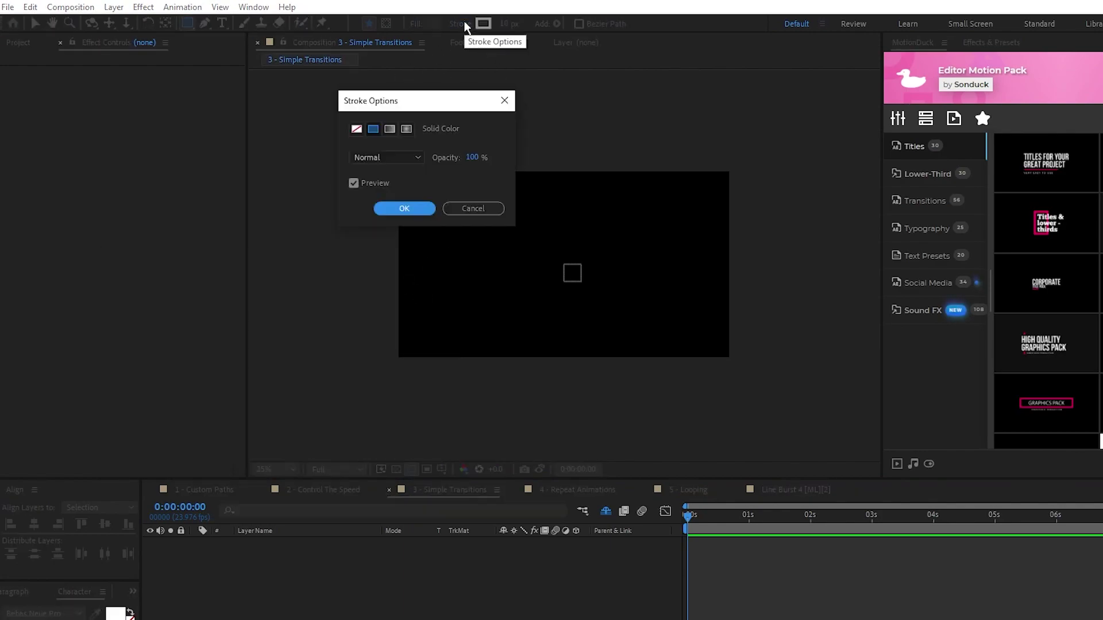
left_click(358, 129)
left_click(404, 207)
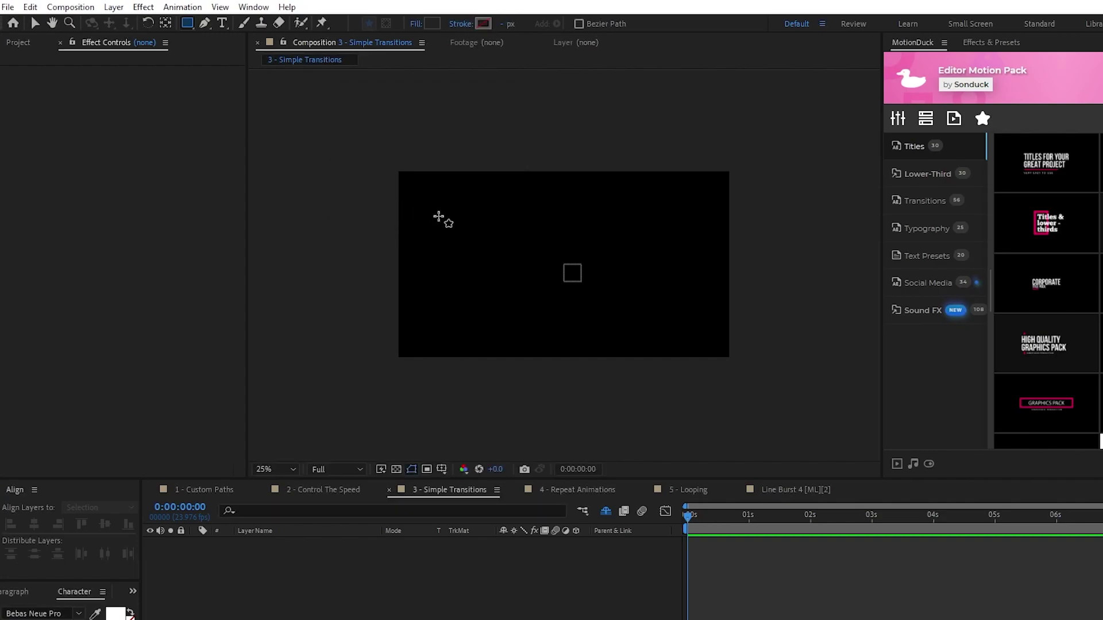
double_click(188, 21)
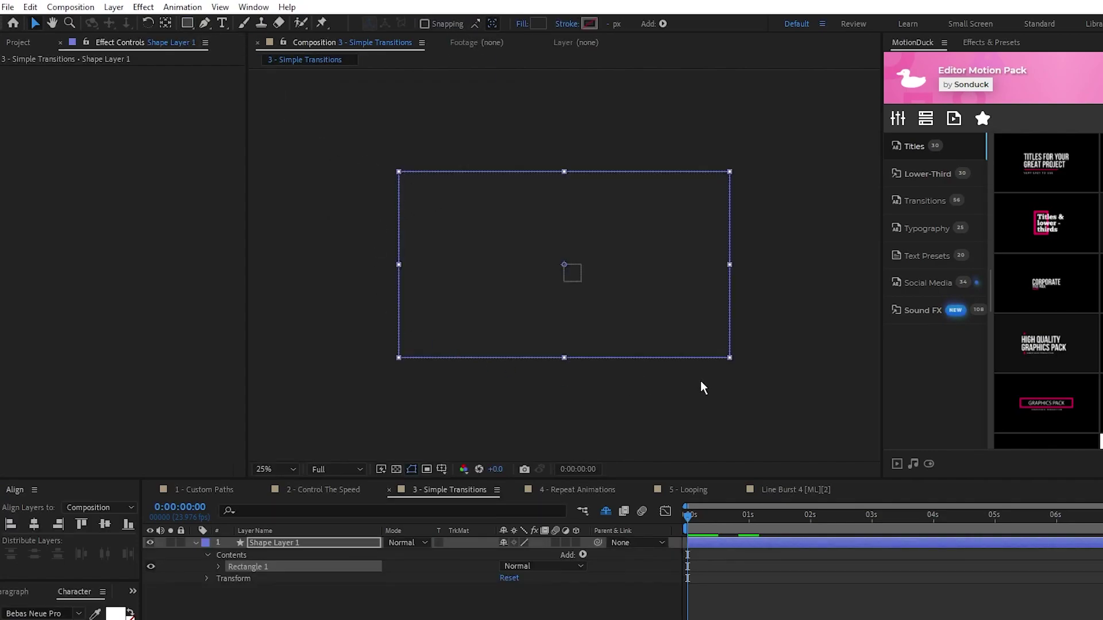
left_click(554, 597)
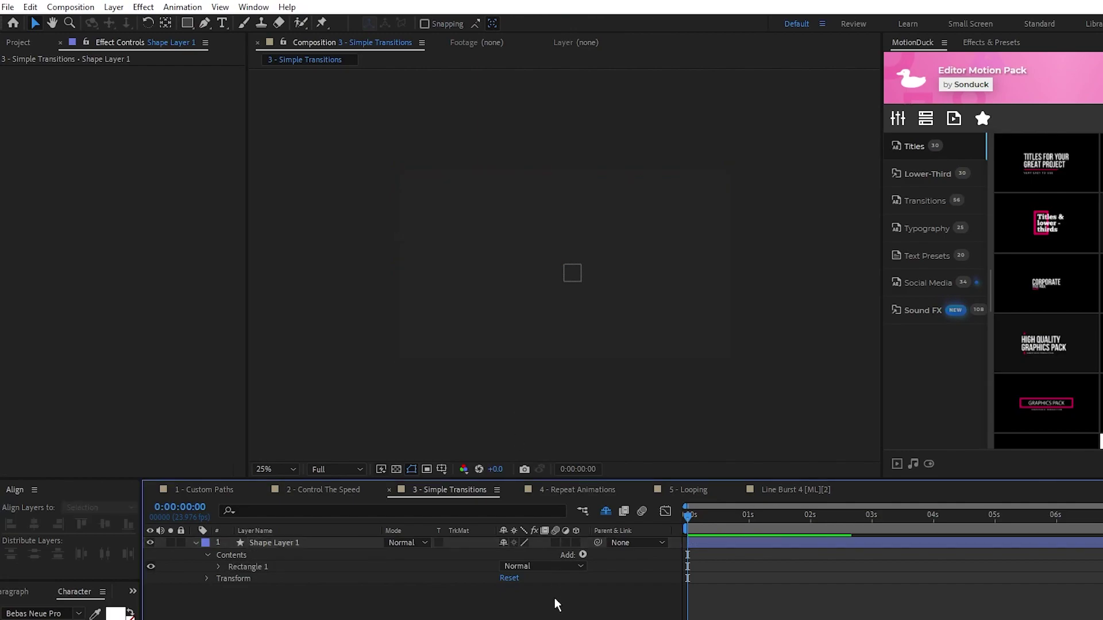
Keyframe Shape Layer 1's Scale with proportions unlinked, setting Y to 0% at frame zero.
left_click(323, 546)
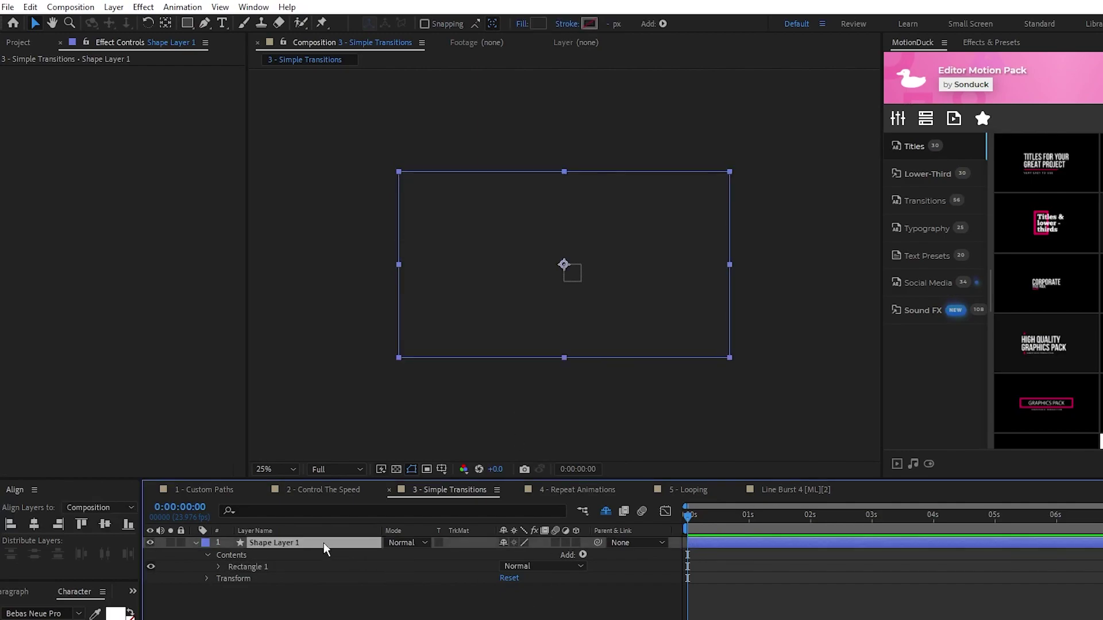
key("s")
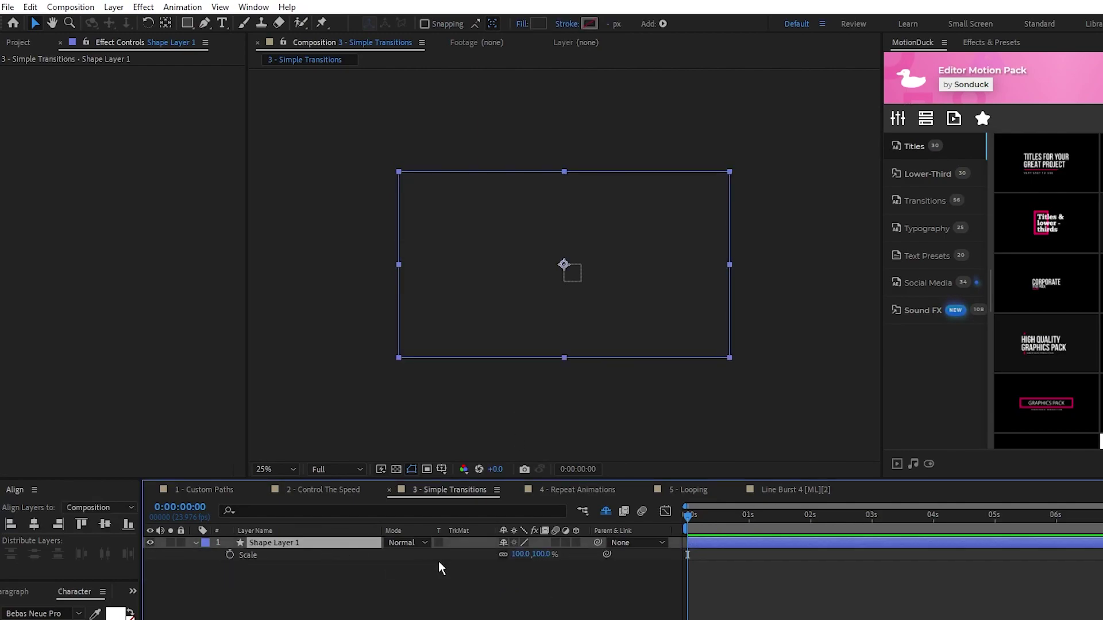
left_click(230, 555)
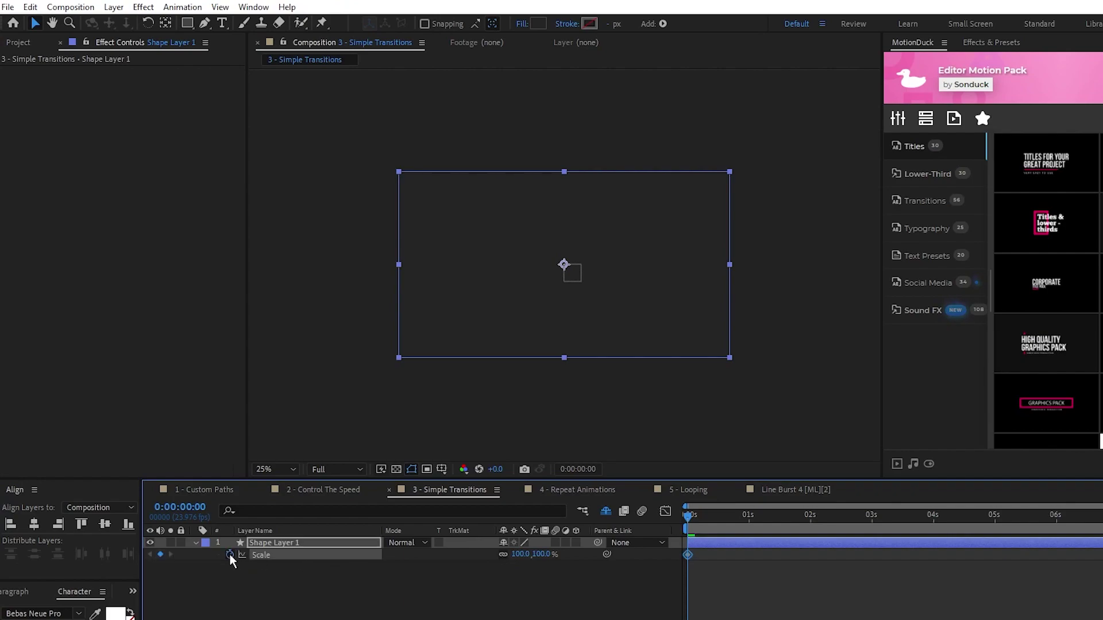
left_click(503, 555)
left_click(541, 555)
type("0")
key("Return")
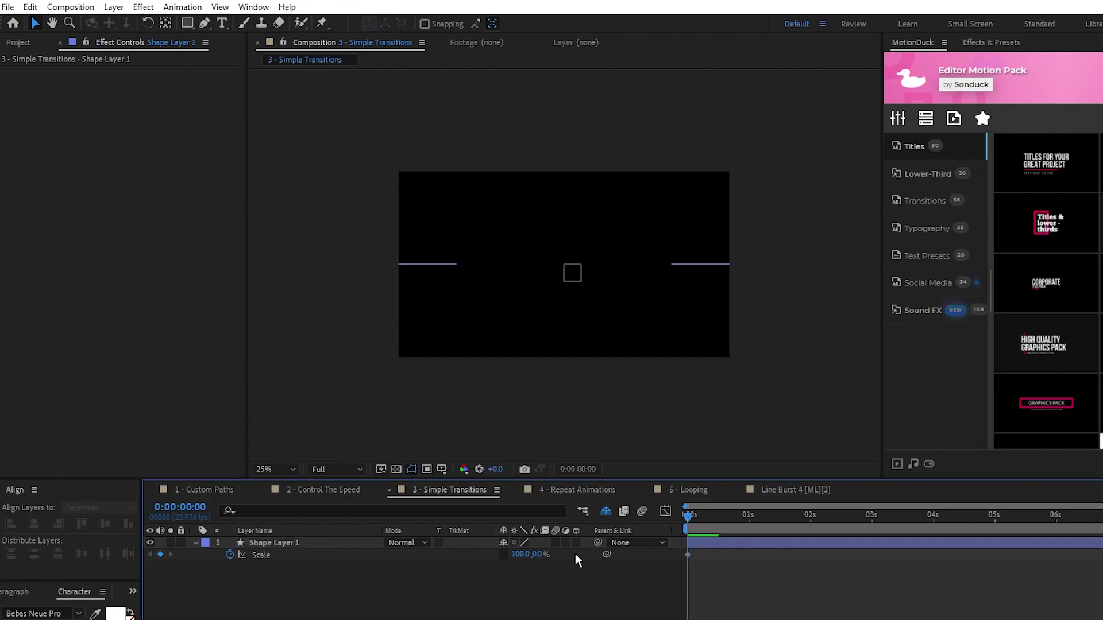
At frame 20 set Scale Y to 100% and preview the vertical reveal.
key("shift+Page_Down")
key("shift+Page_Down")
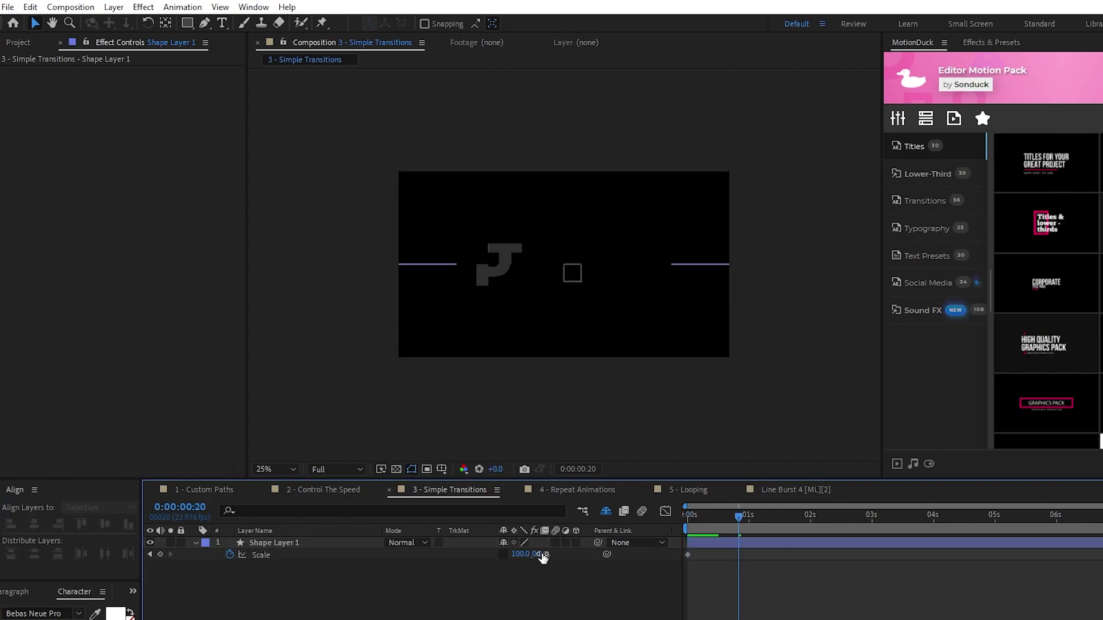
left_click(541, 554)
type("100")
key("Return")
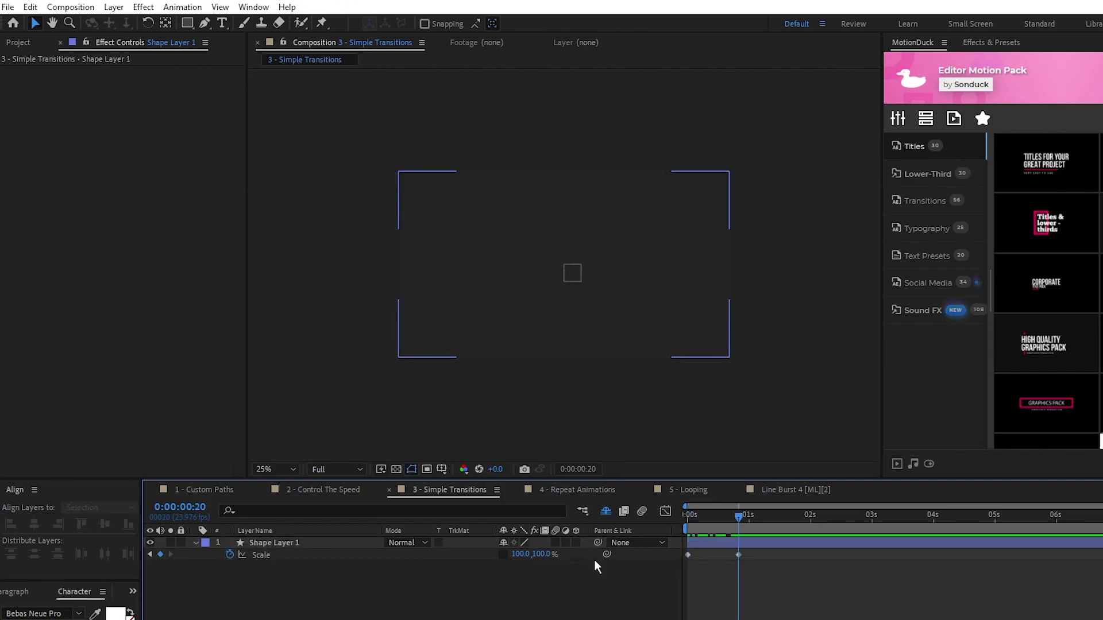
left_click_drag(741, 516, 750, 539)
key("Home")
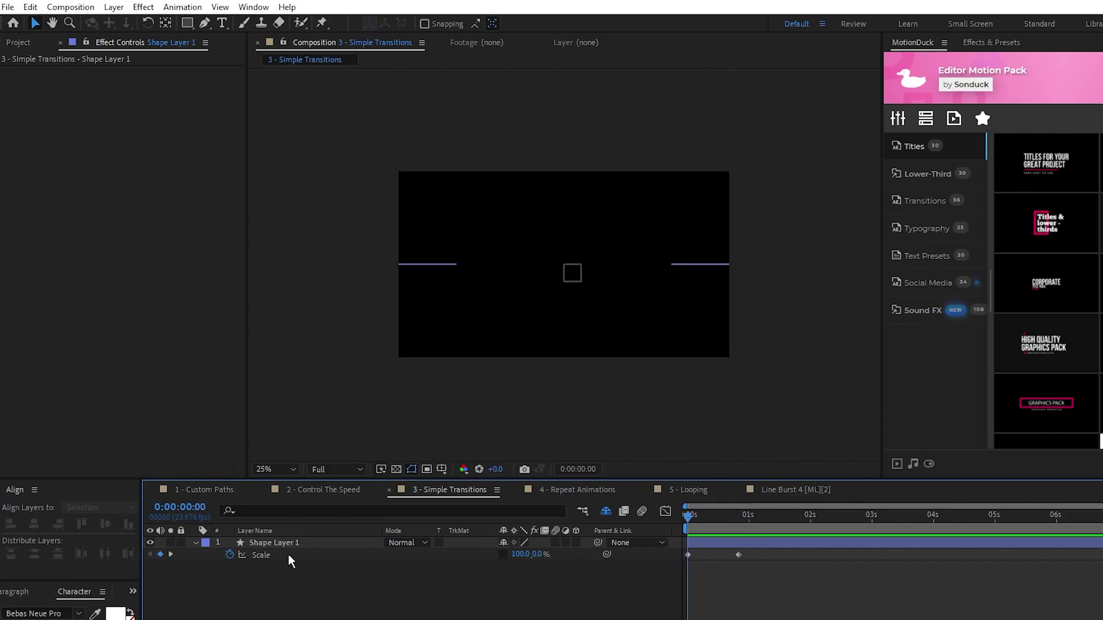
Draw a white-filled Ellipse 1 from the comp centre large enough to cover the frame.
key("u")
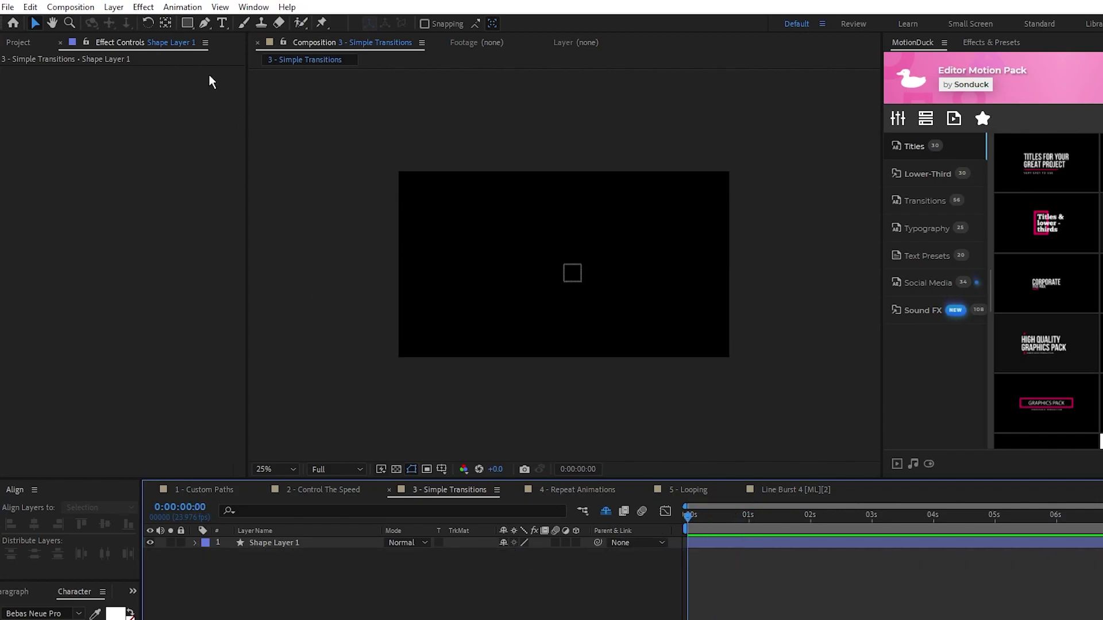
left_click(187, 23)
left_click(302, 53)
left_click(432, 23)
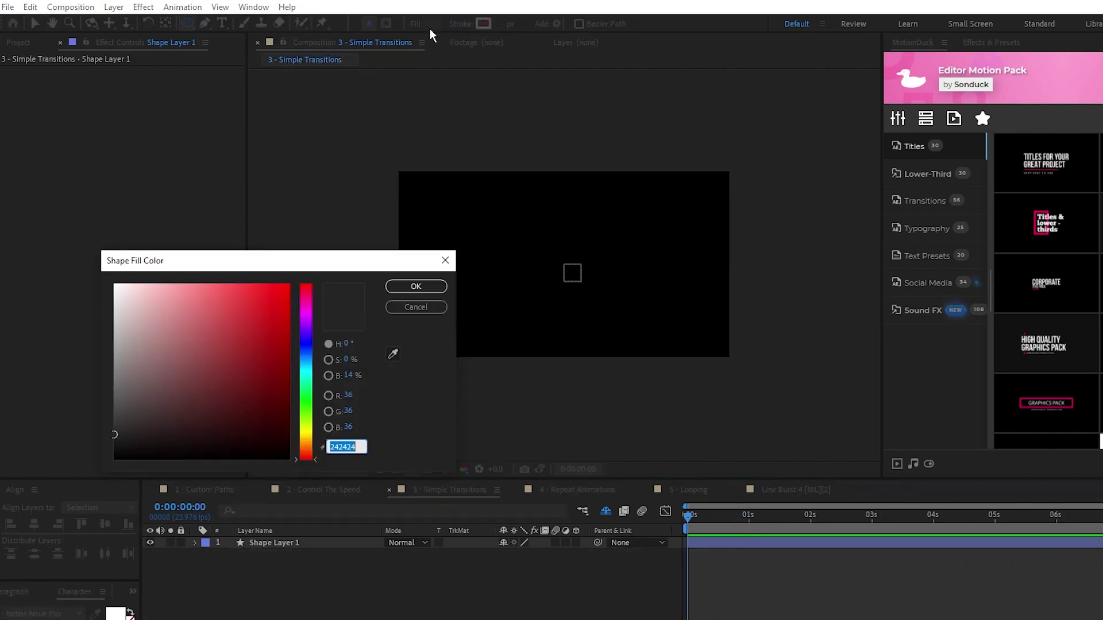
left_click(103, 283)
left_click(416, 289)
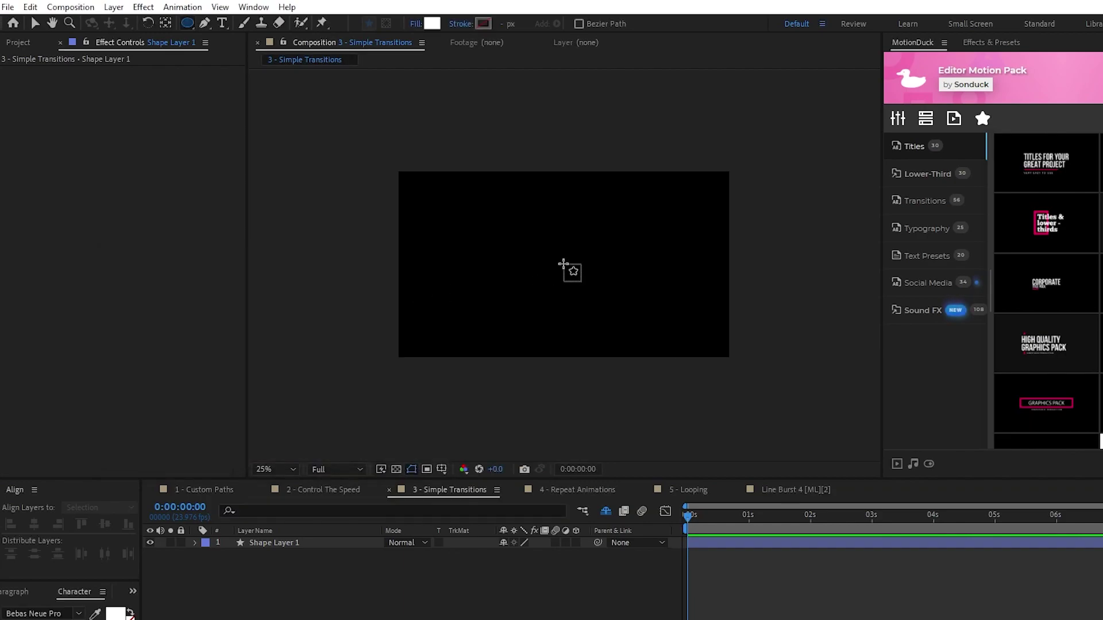
left_click_drag(563, 264, 758, 430)
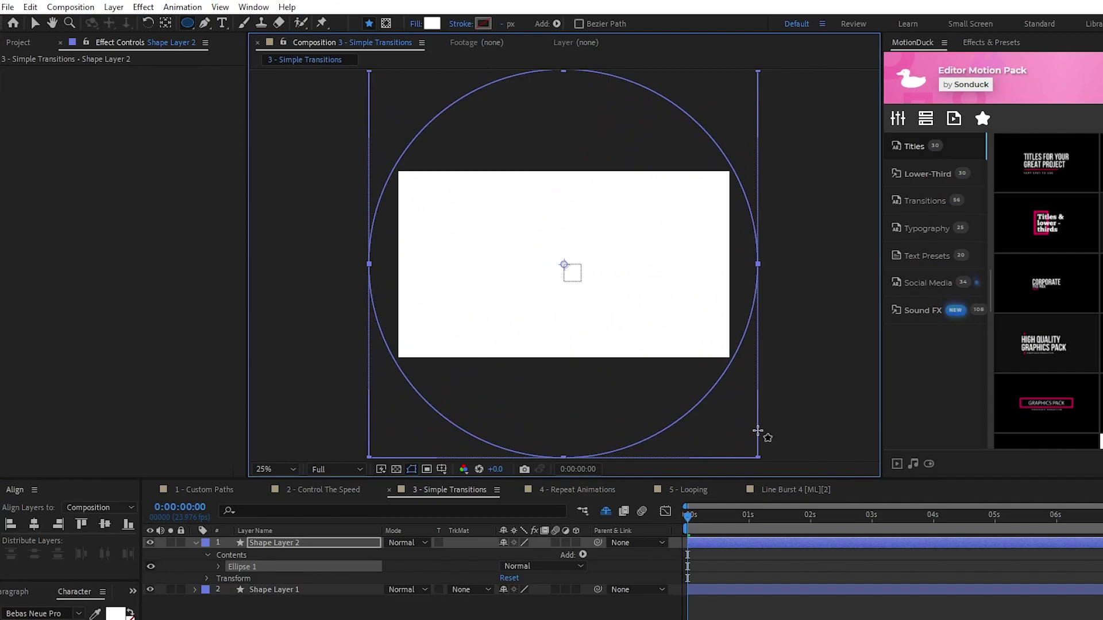
key("v")
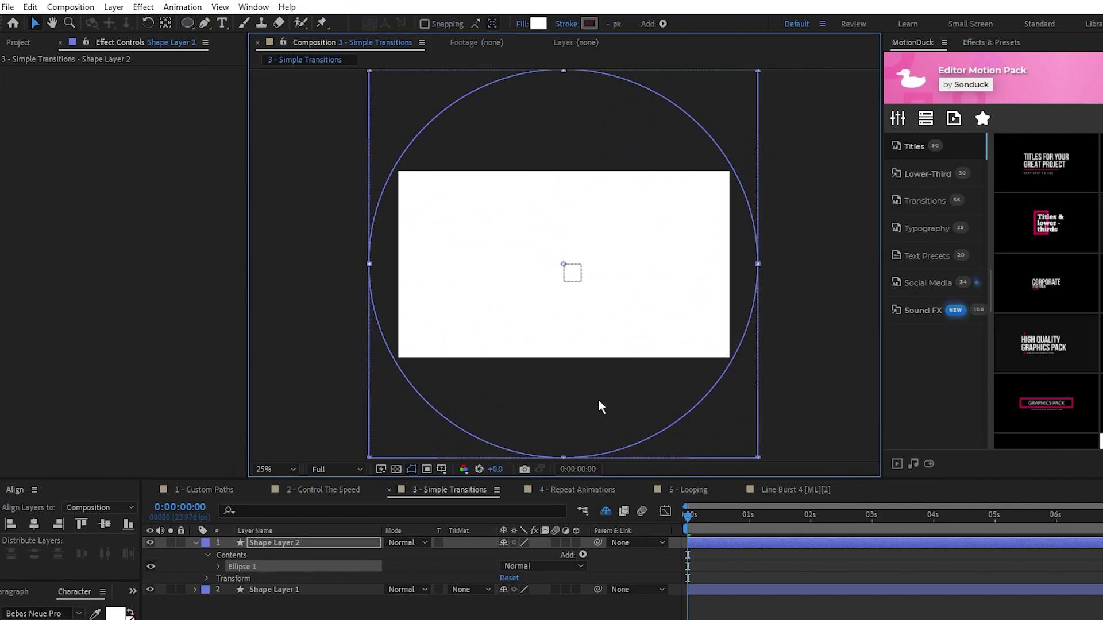
Keyframe Shape Layer 2's Scale from 0% at frame zero to 100% at 20 frames.
left_click(332, 544)
key("s")
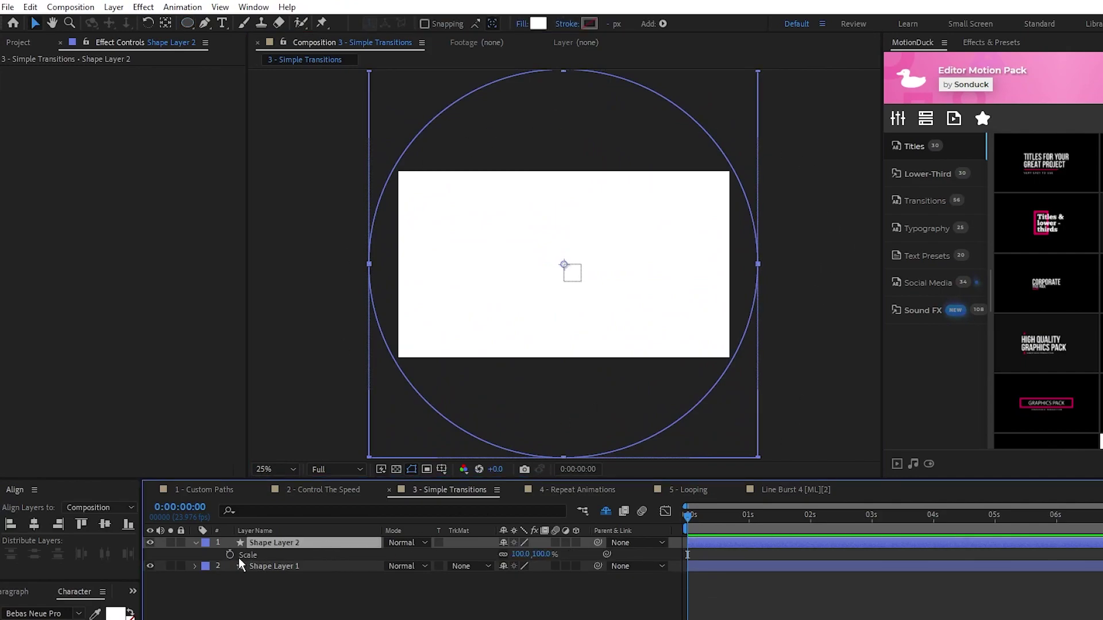
left_click(230, 554)
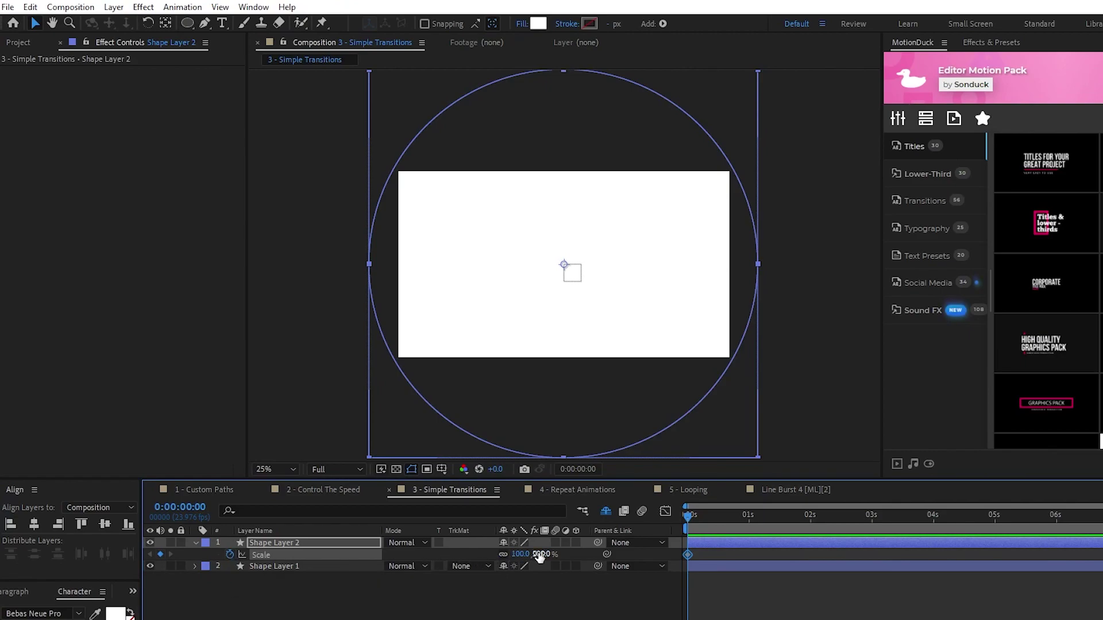
type("0")
key("Return")
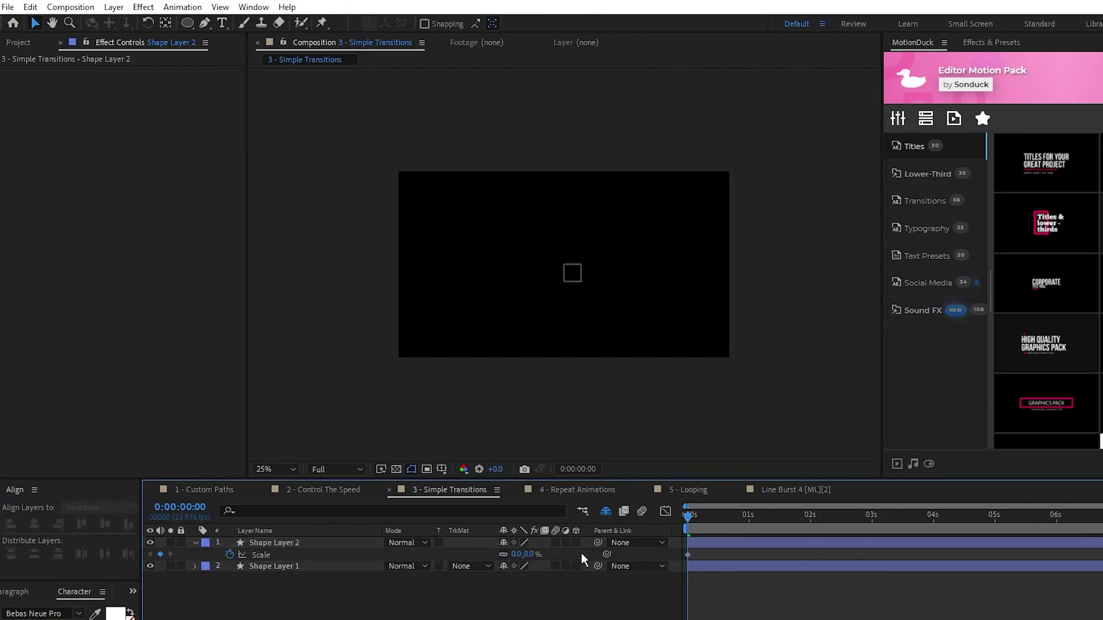
key("shift+Page_Down")
key("shift+Page_Down")
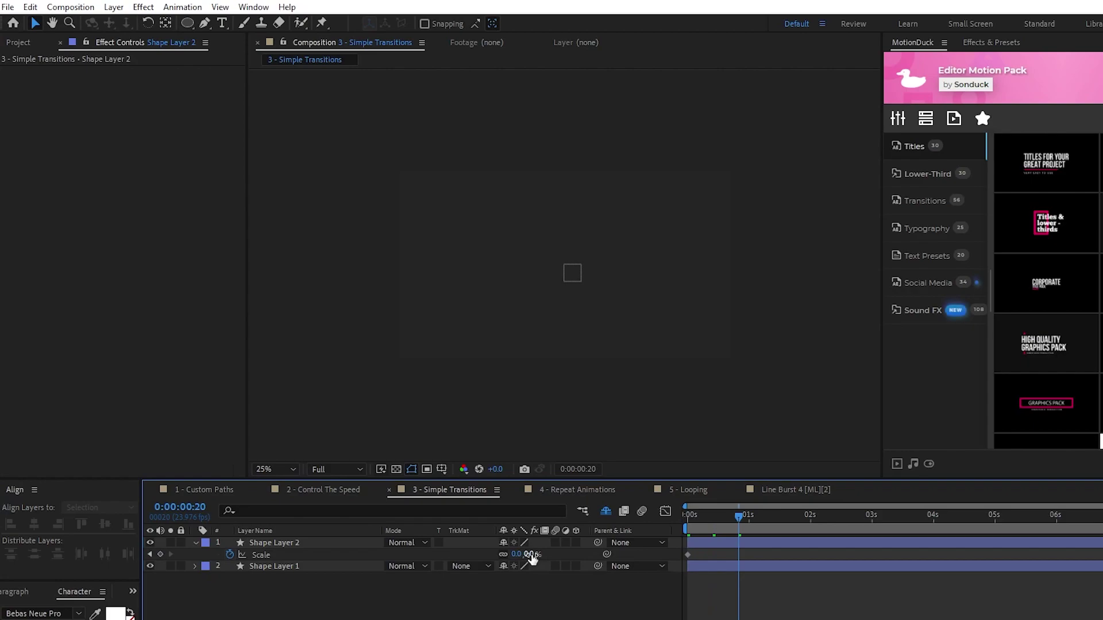
type("100")
key("Return")
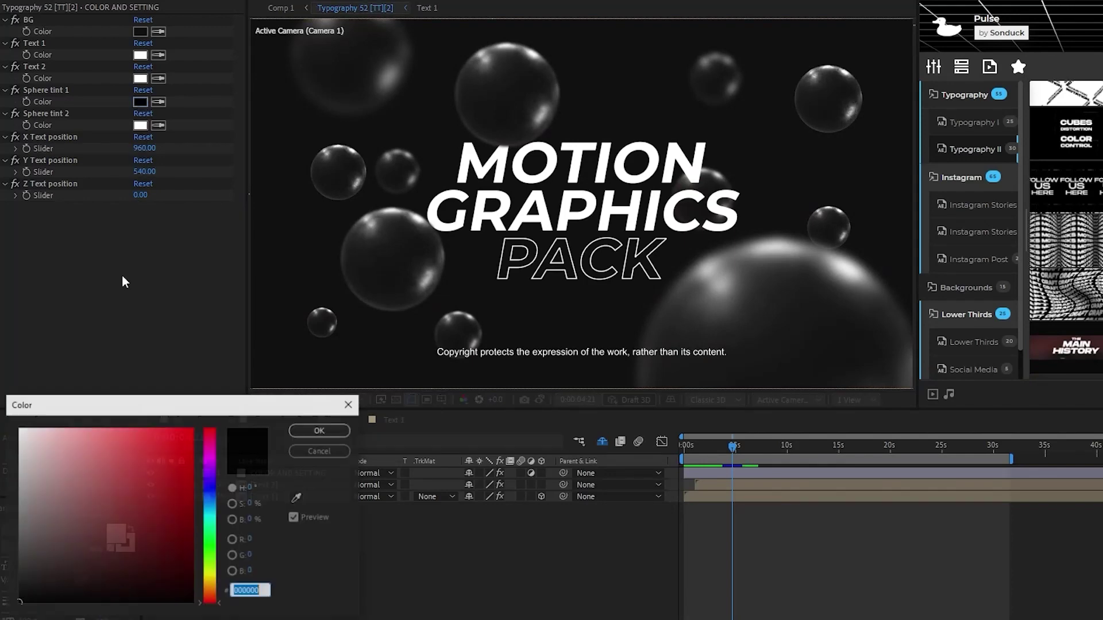
Set the Sphere tint 1 colour to red in Effect Controls.
left_click(150, 480)
left_click(320, 430)
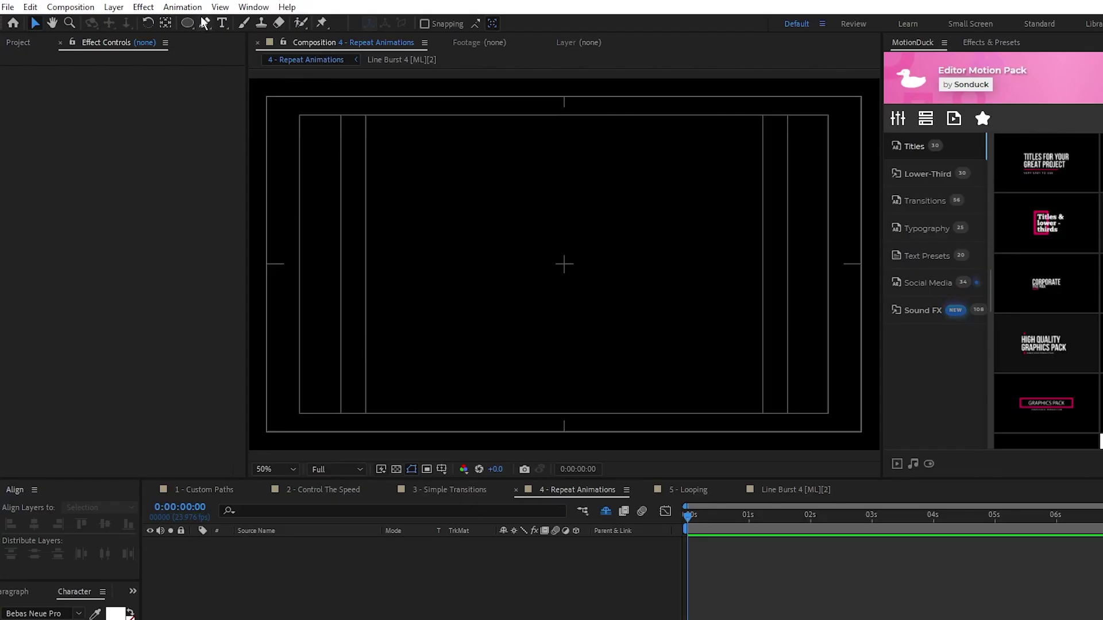
Draw a straight vertical line upward from the composition centre with a solid stroke.
left_click(205, 23)
left_click(415, 23)
left_click(405, 208)
left_click(460, 23)
left_click(404, 208)
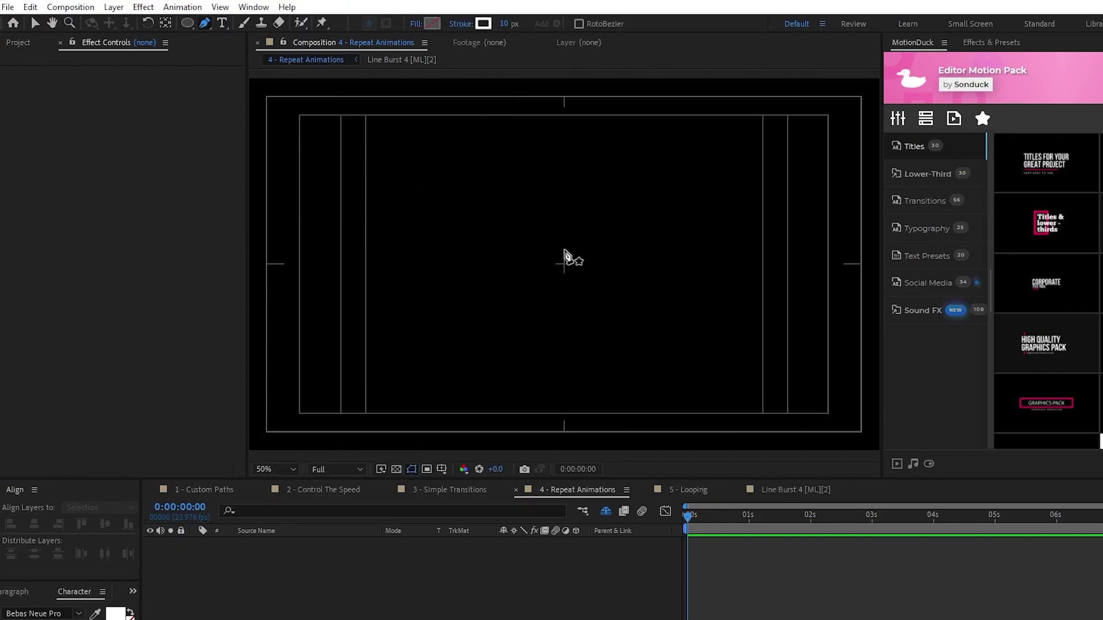
left_click(564, 256)
left_click(564, 197)
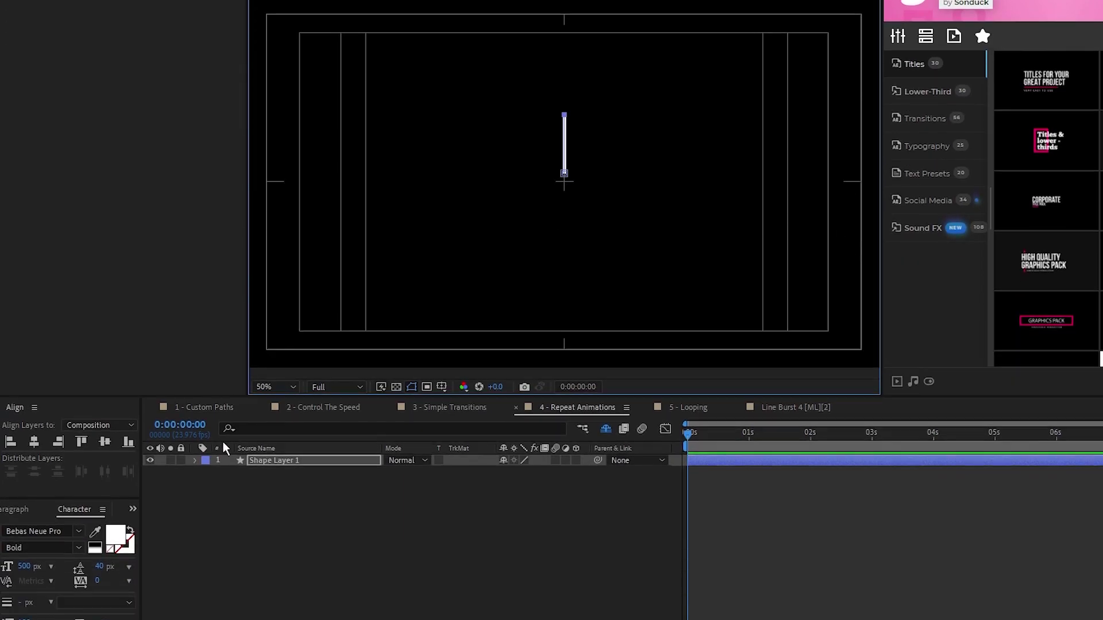
Add a Repeater and Trim Paths to the line shape.
left_click(194, 543)
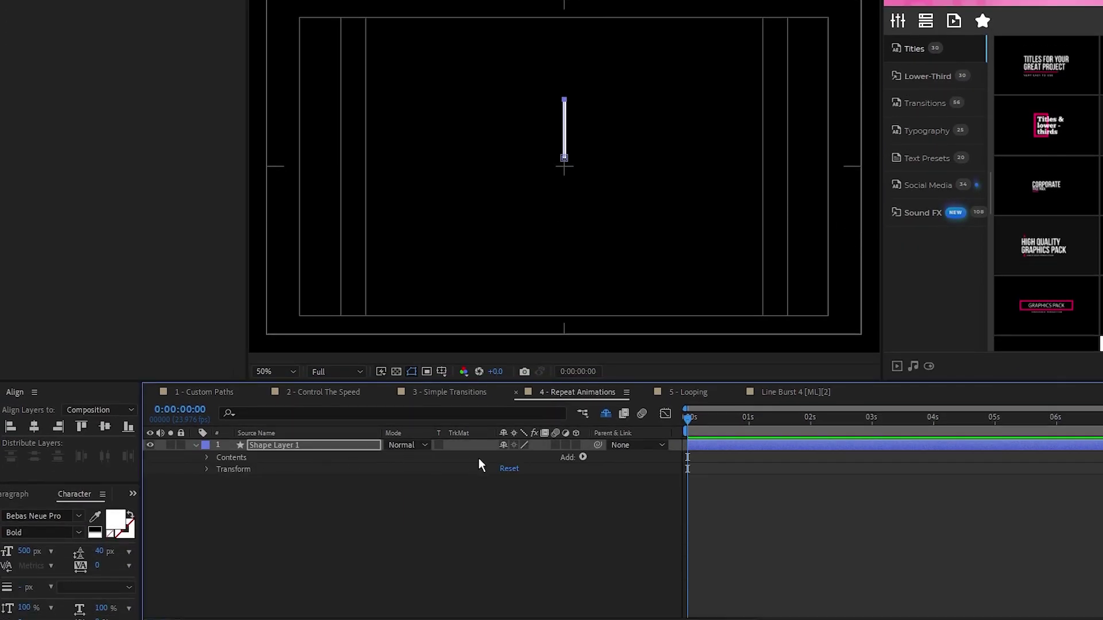
left_click(583, 554)
left_click(628, 351)
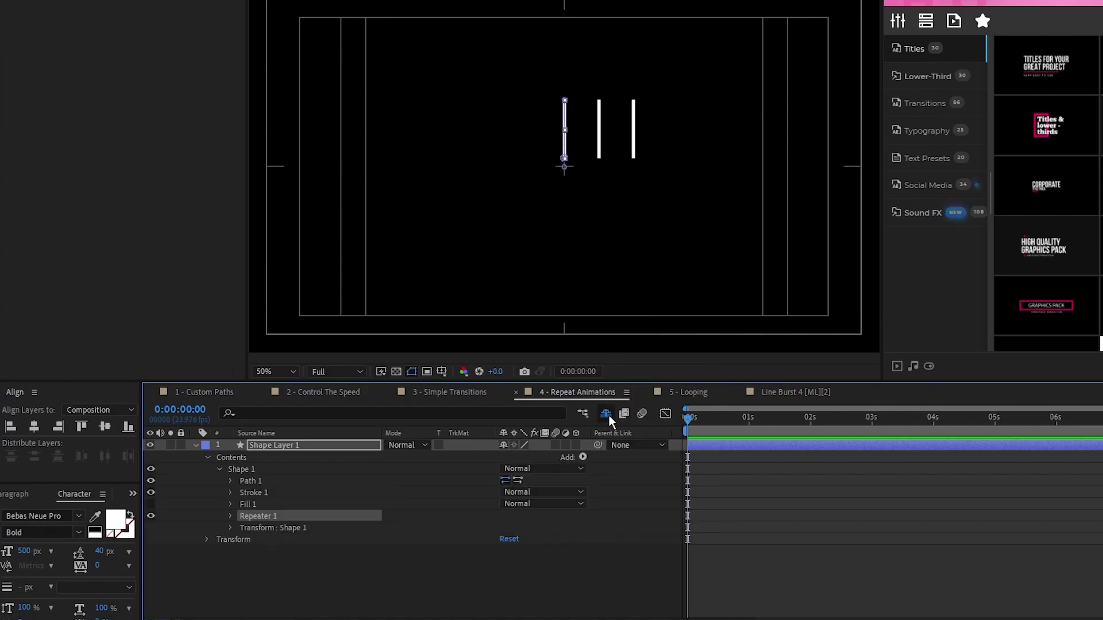
left_click(582, 458)
left_click(649, 381)
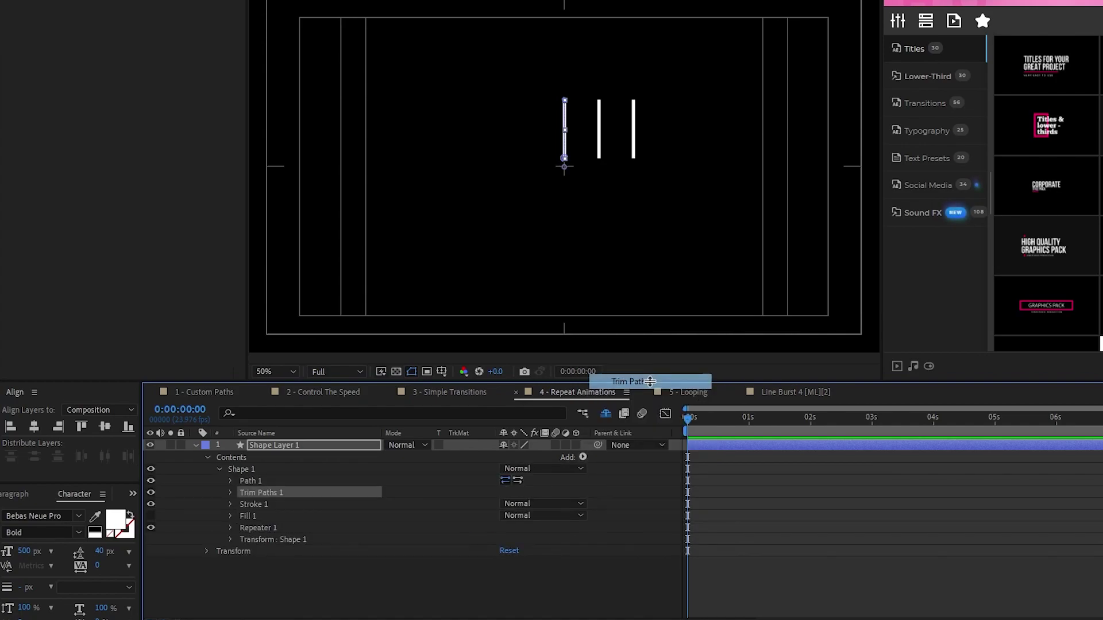
Set the Repeater to 4 copies with anchor point Y 50, position X 0 and rotation 90°.
left_click(230, 528)
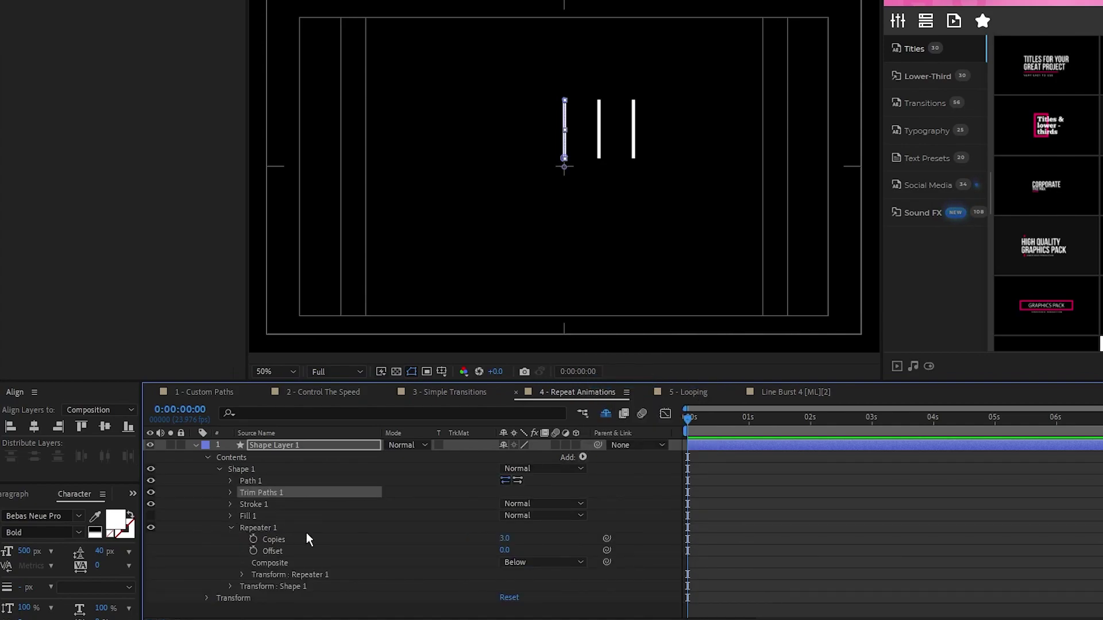
type("4")
key("Return")
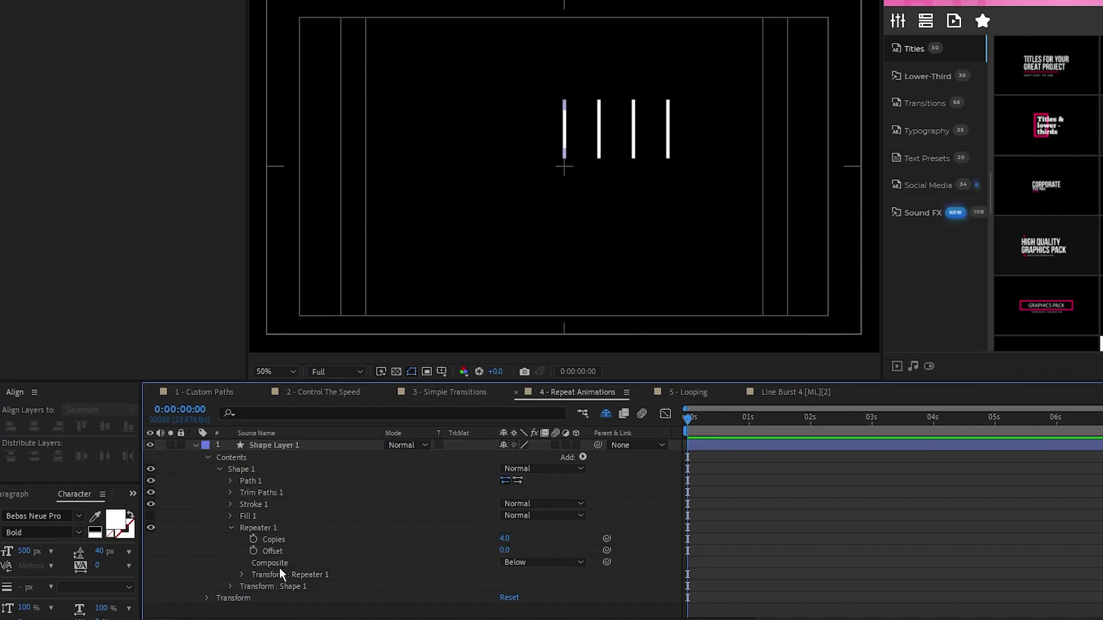
left_click(241, 575)
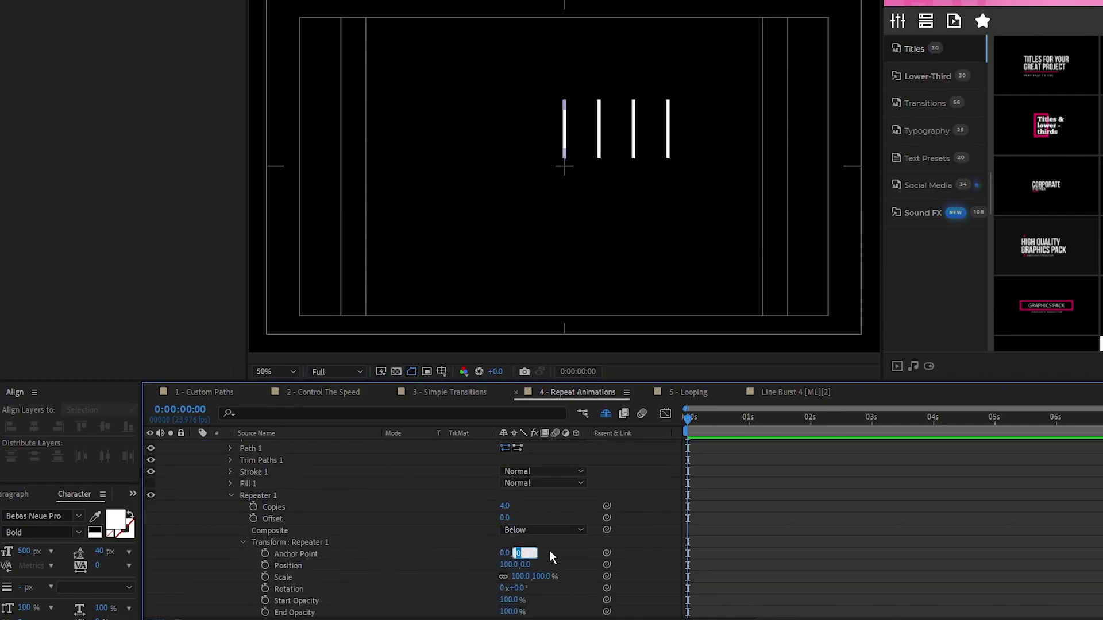
type("50")
key("Return")
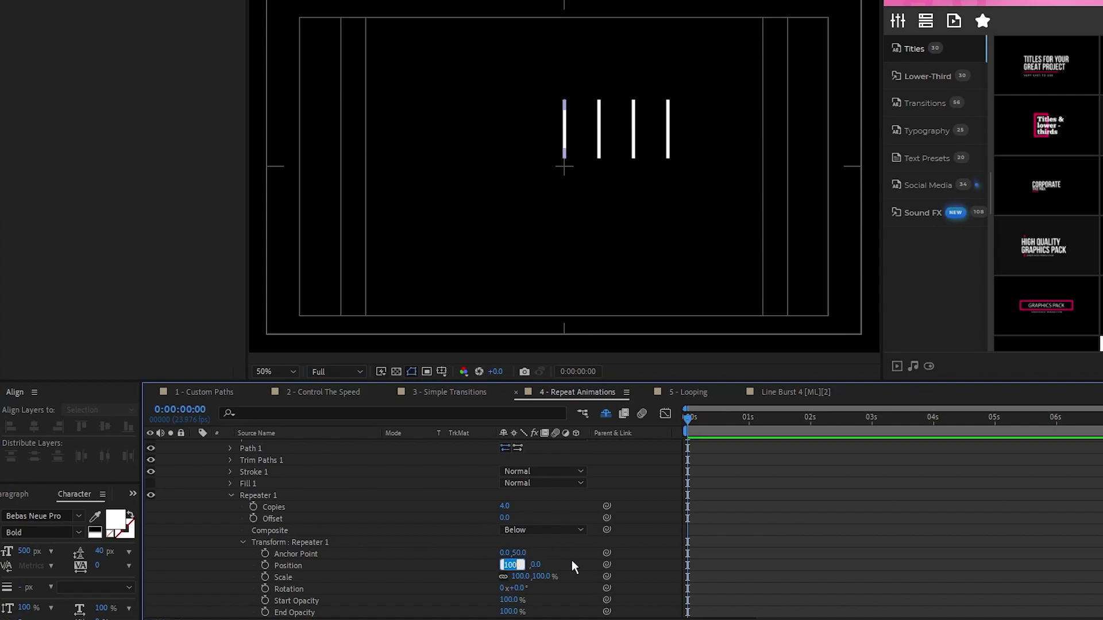
type("0")
key("Tab")
key("Tab")
key("Tab")
key("Tab")
key("Tab")
type("90")
key("Return")
scroll(249, 464, "up", 3)
Centre the cross vertically and keyframe Trim Paths Start and End, with End at 0%.
left_click(104, 427)
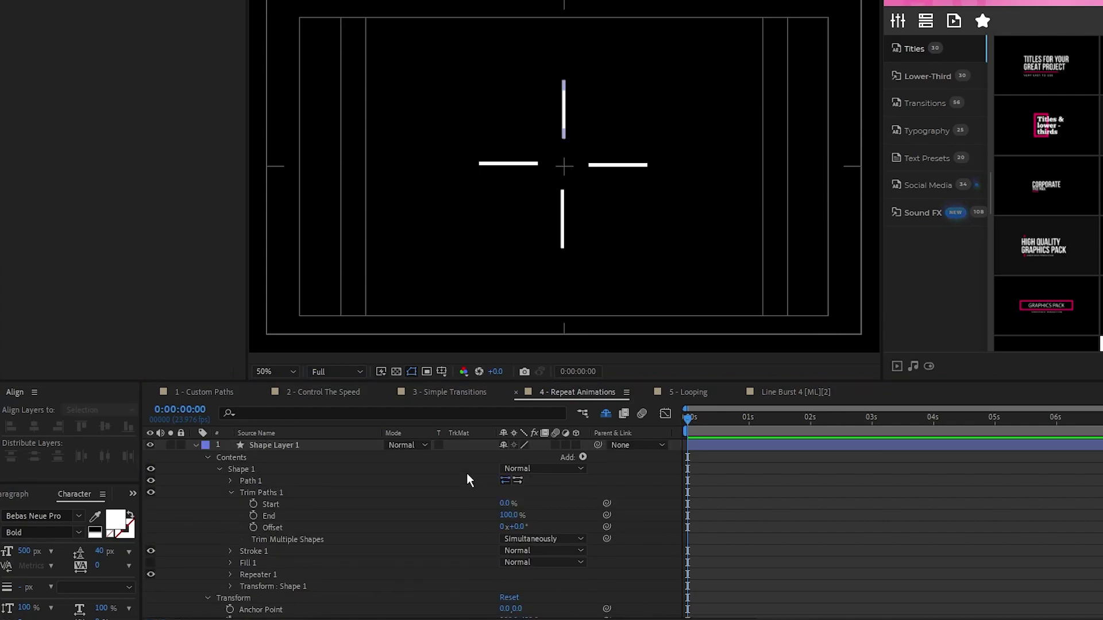
left_click(253, 504)
left_click(253, 515)
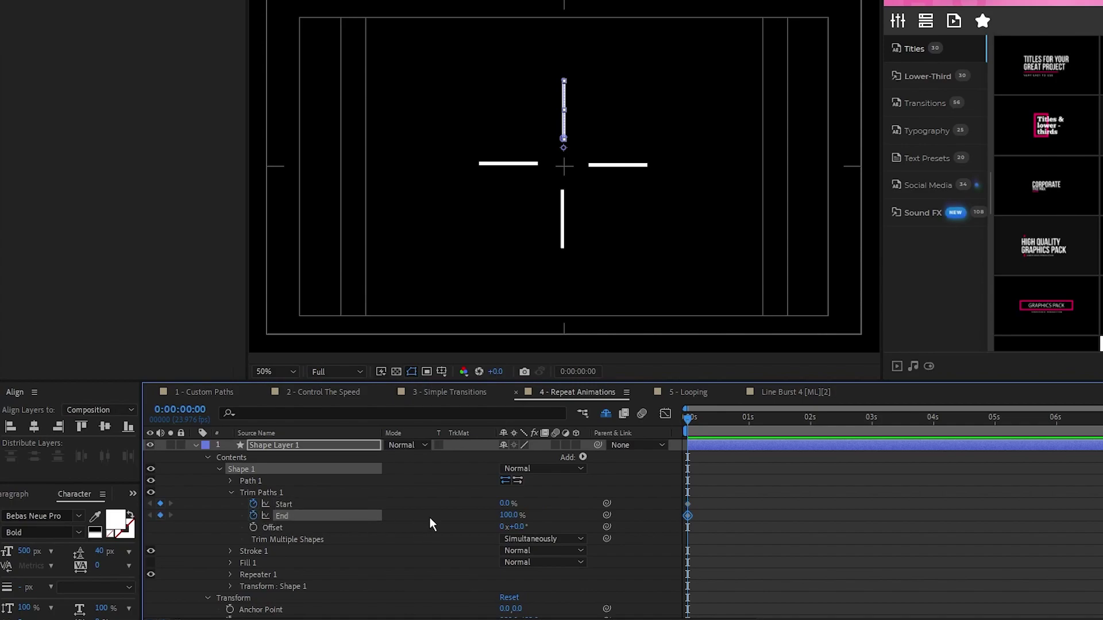
left_click_drag(509, 515, 407, 526)
Twenty frames later, set Start and End to 100% and shift the End keyframes later.
key("shift+Page_Down")
key("shift+Page_Down")
left_click_drag(505, 503, 586, 515)
left_click_drag(760, 529, 713, 515)
left_click(687, 428)
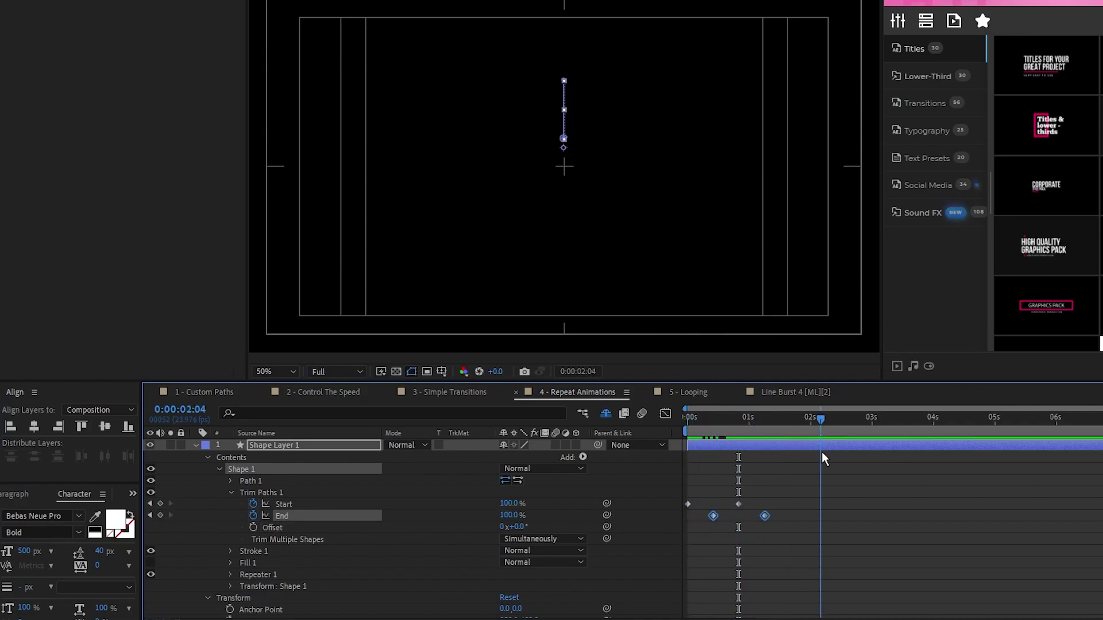
Duplicate the cross layer twice to create Shape Layers 2 and 3.
left_click(799, 465)
left_click(195, 445)
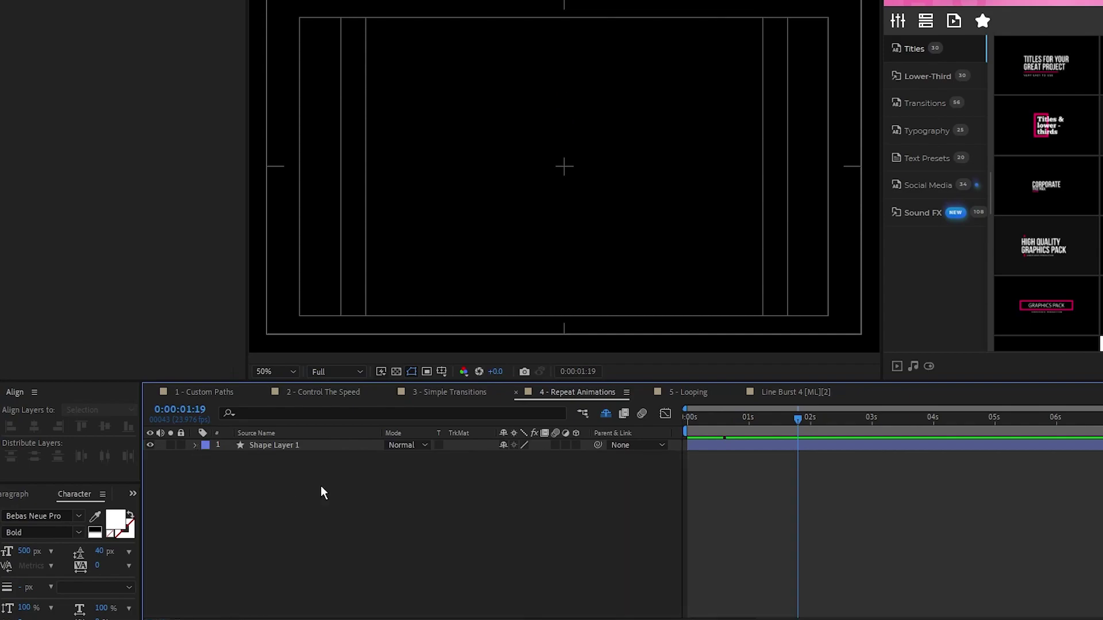
left_click(306, 446)
key("ctrl+d")
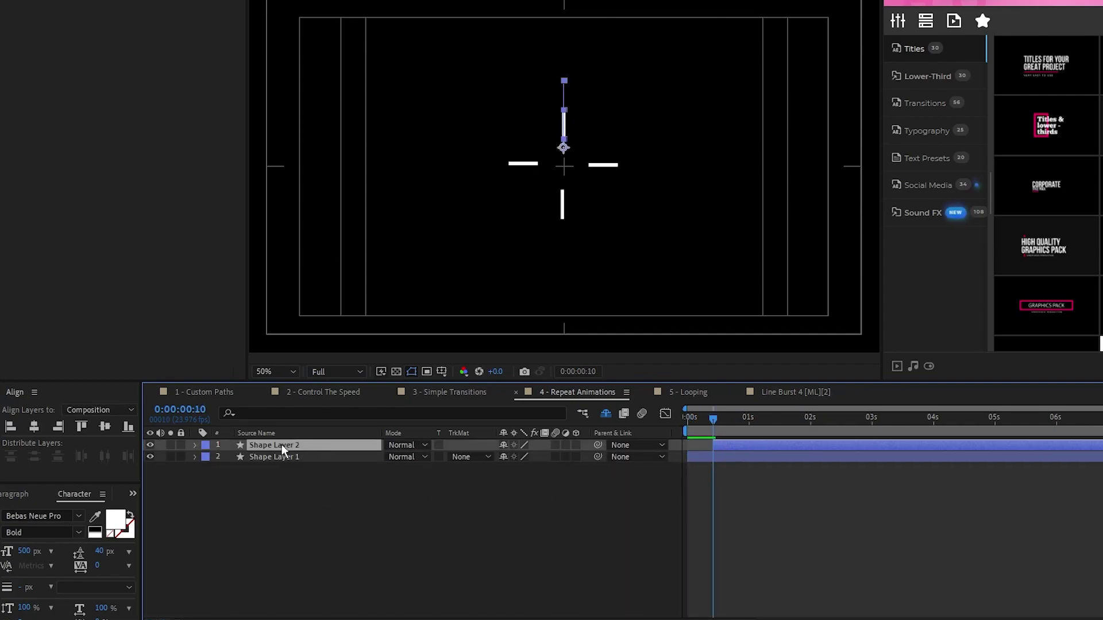
key("ctrl+d")
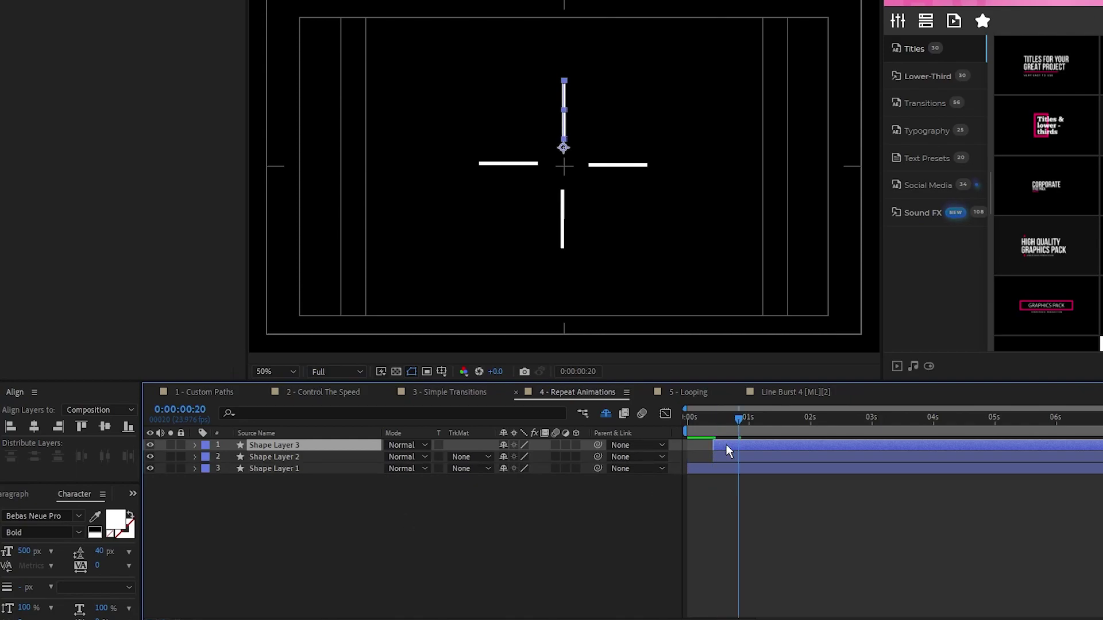
Rotate Shape Layer 2 by 45° and give it a blue 008AF5 stroke.
left_click(309, 457)
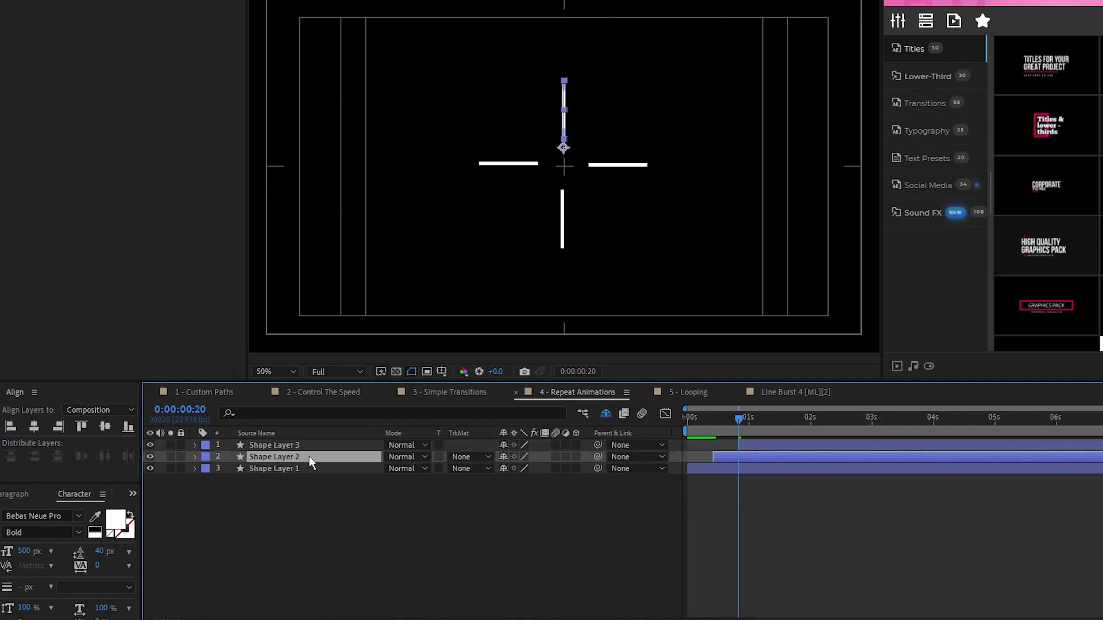
type("r")
type("45")
key("Return")
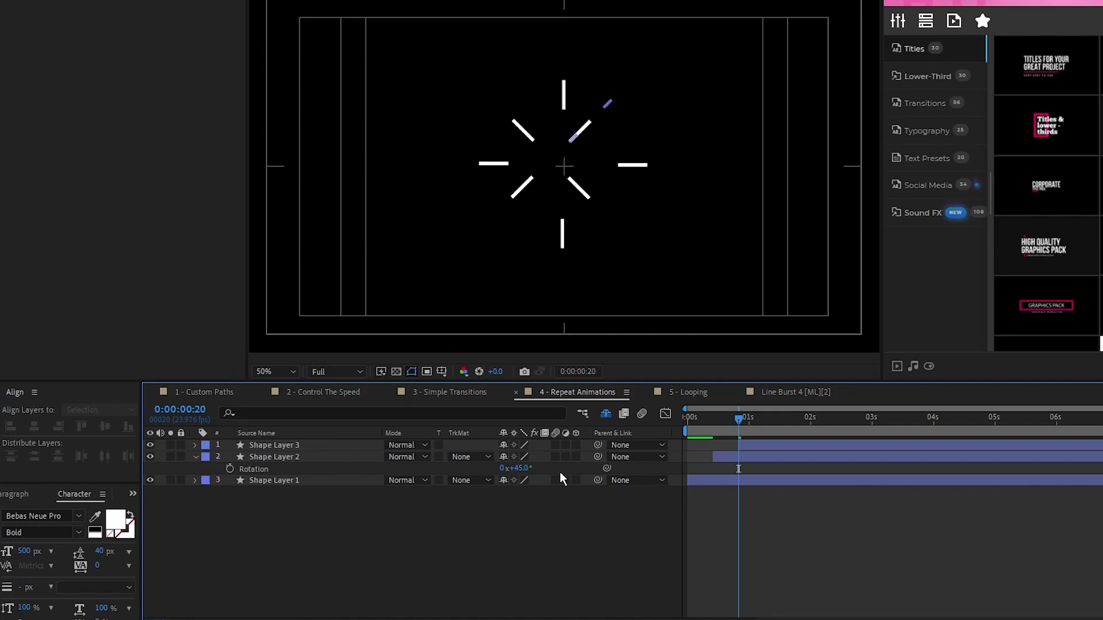
left_click(310, 456)
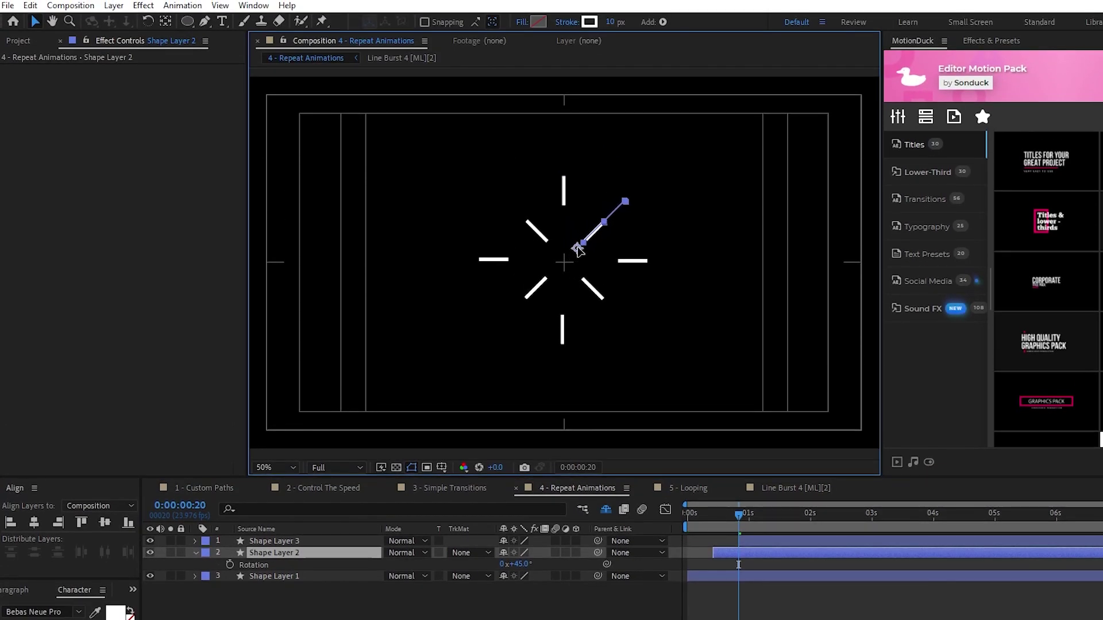
left_click(589, 22)
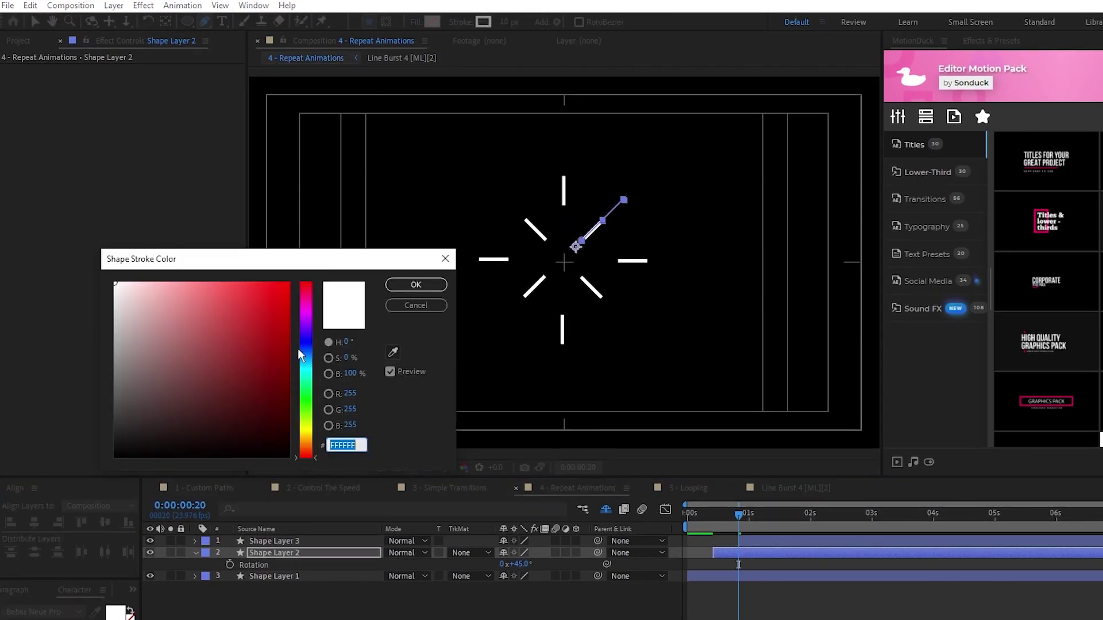
left_click(306, 357)
left_click(290, 288)
key("Return")
left_click_drag(361, 615, 285, 537)
Pre-compose the three selected line layers into a precomp named Line Burst.
right_click(313, 550)
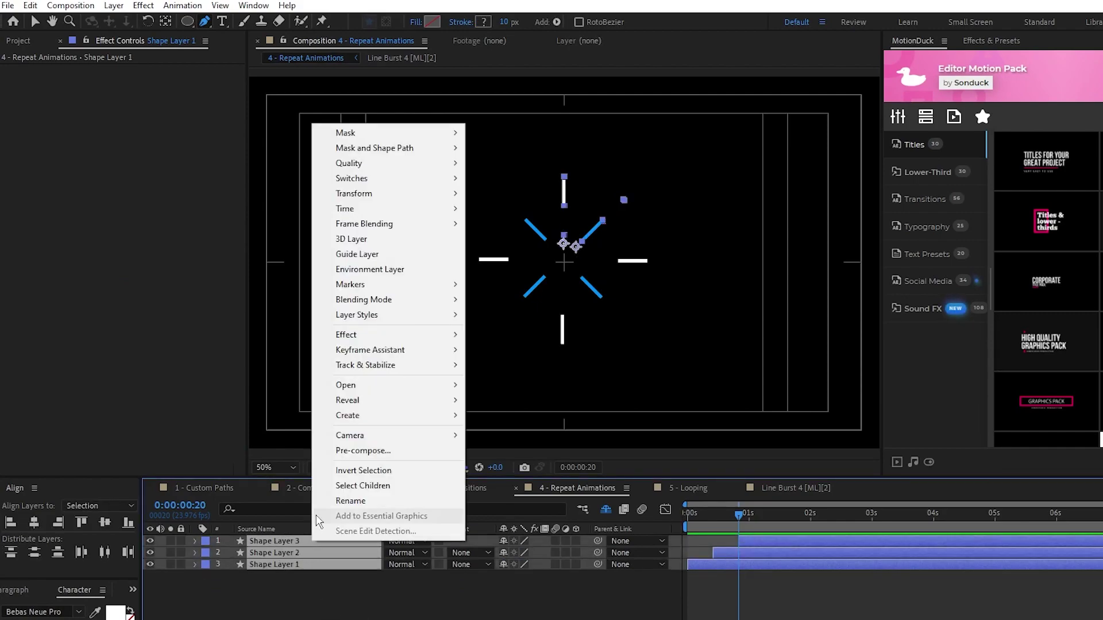
left_click(399, 452)
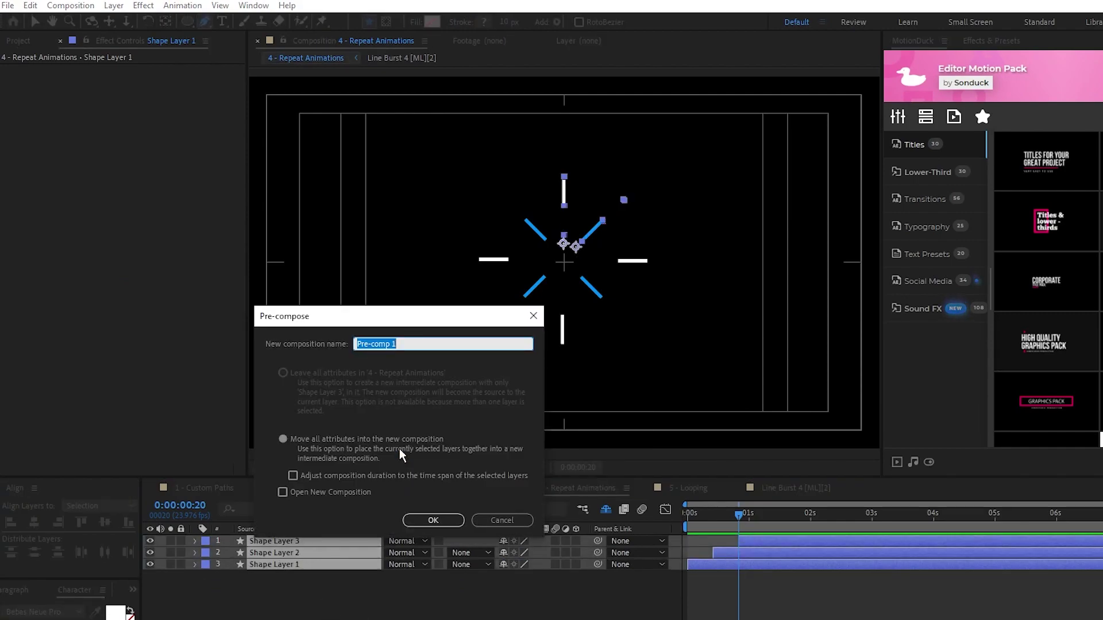
key("Return")
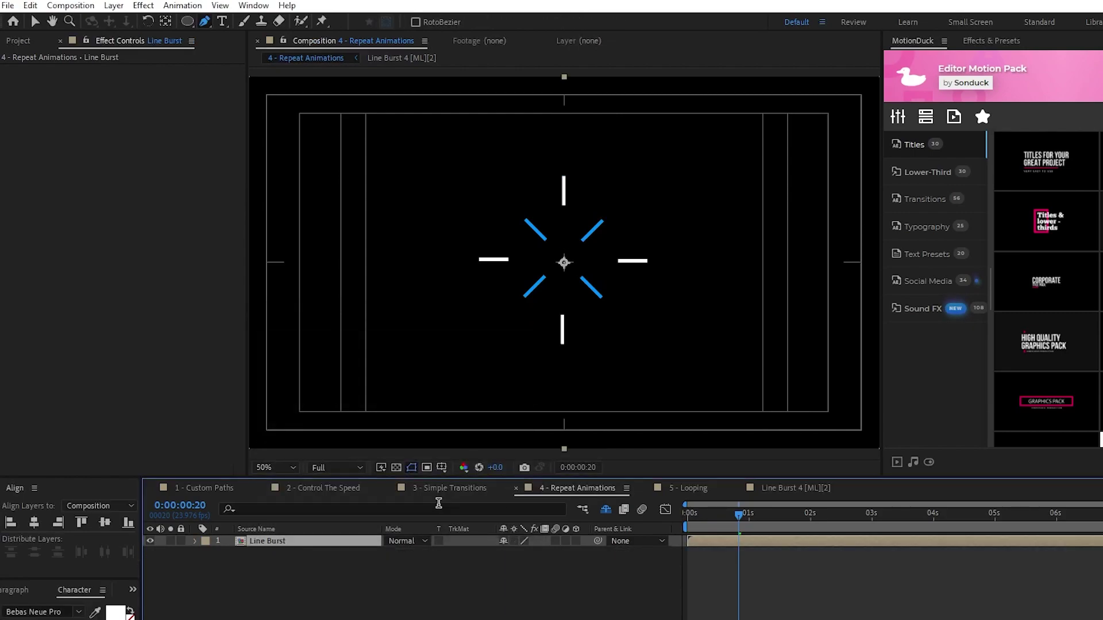
left_click(352, 586)
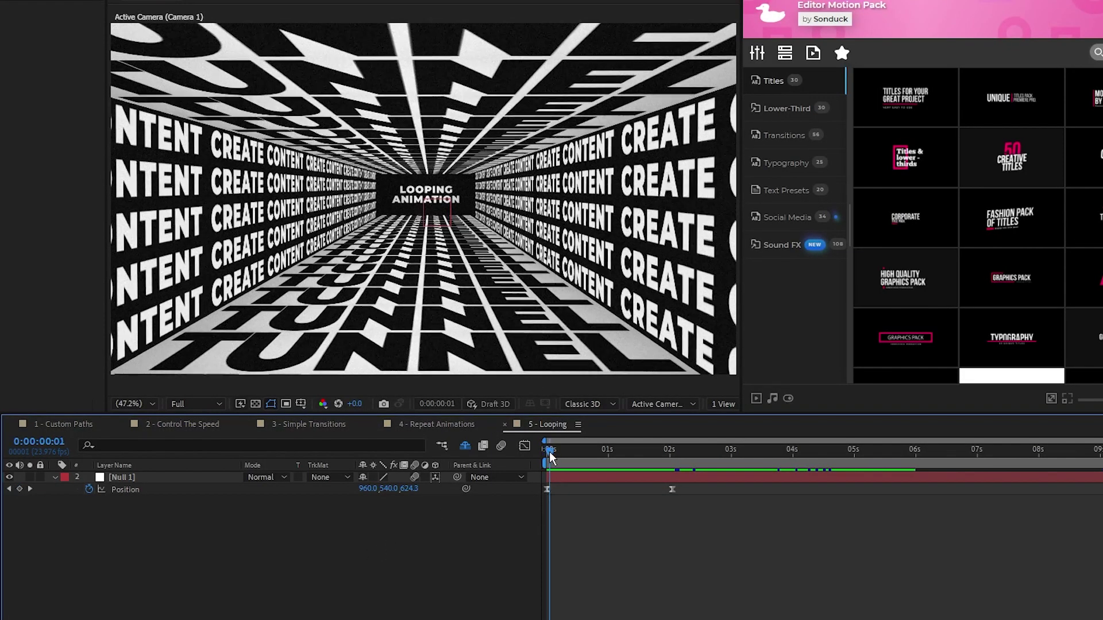
Scrub the 5 - Looping timeline to preview the camera zooming through the CREATE CONTENT tunnel.
left_click_drag(547, 451, 672, 495)
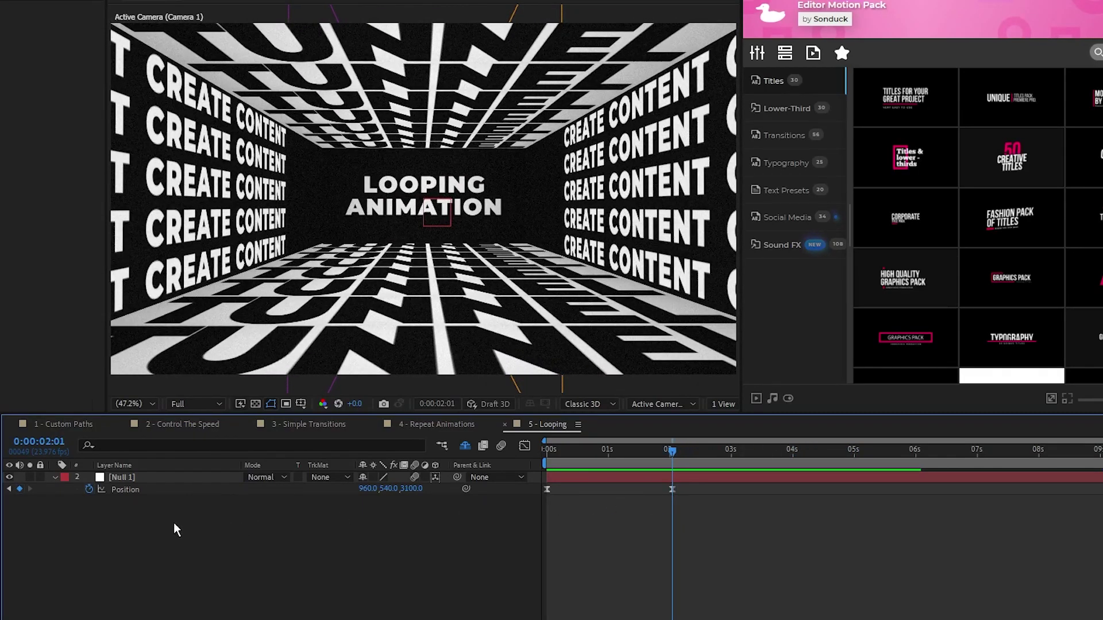
Add a loopOut() expression to Null 1's Position and scrub to preview the repeat.
left_click(87, 488, "alt")
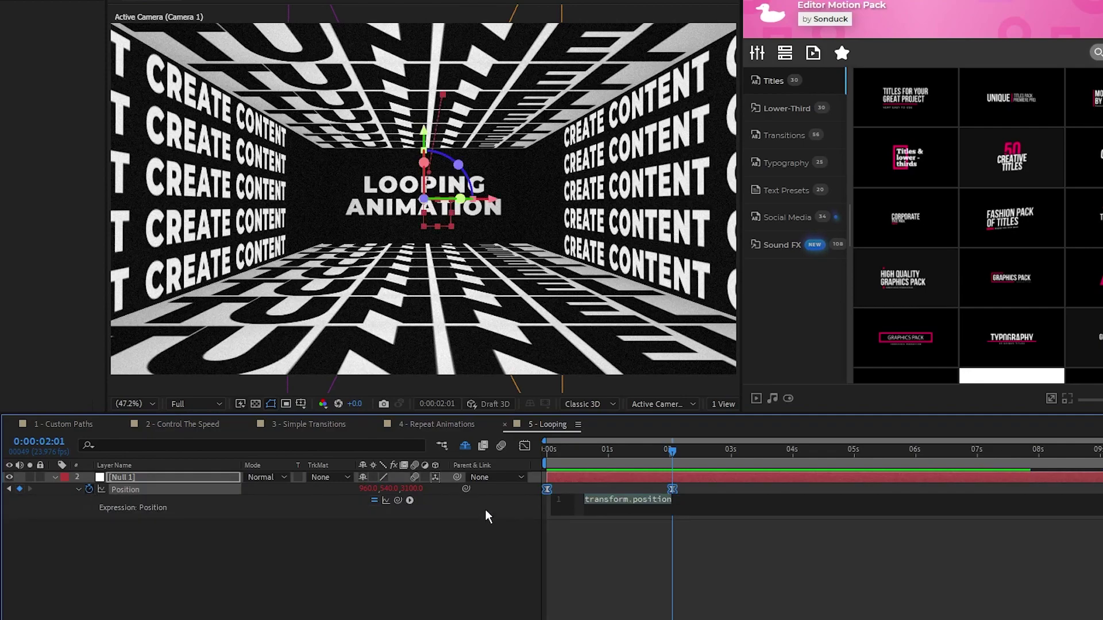
type("loopOut")
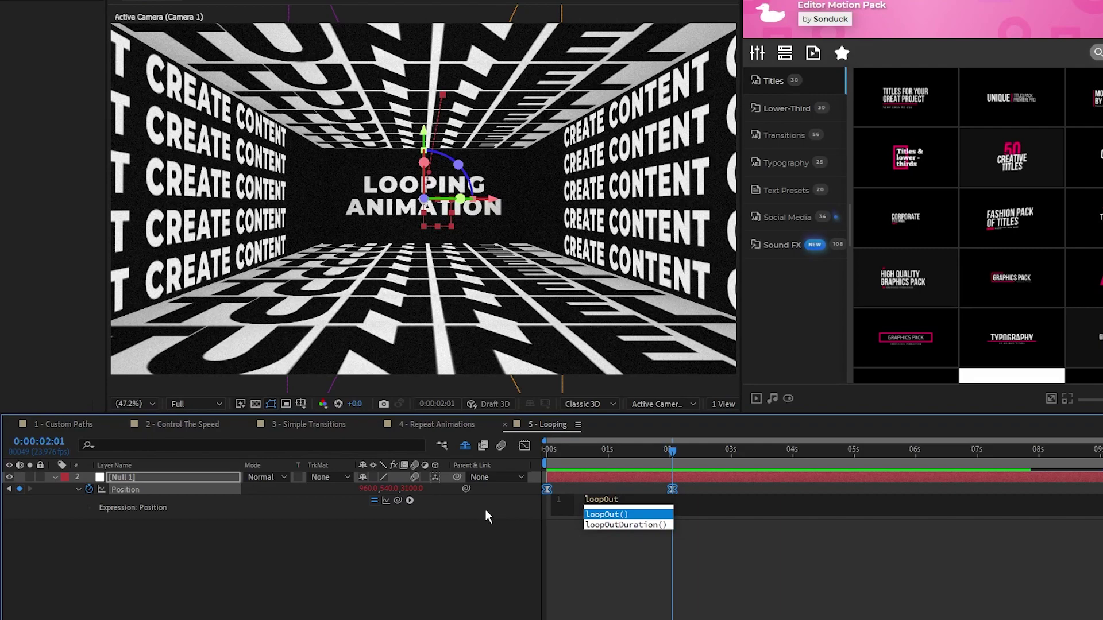
key("Return")
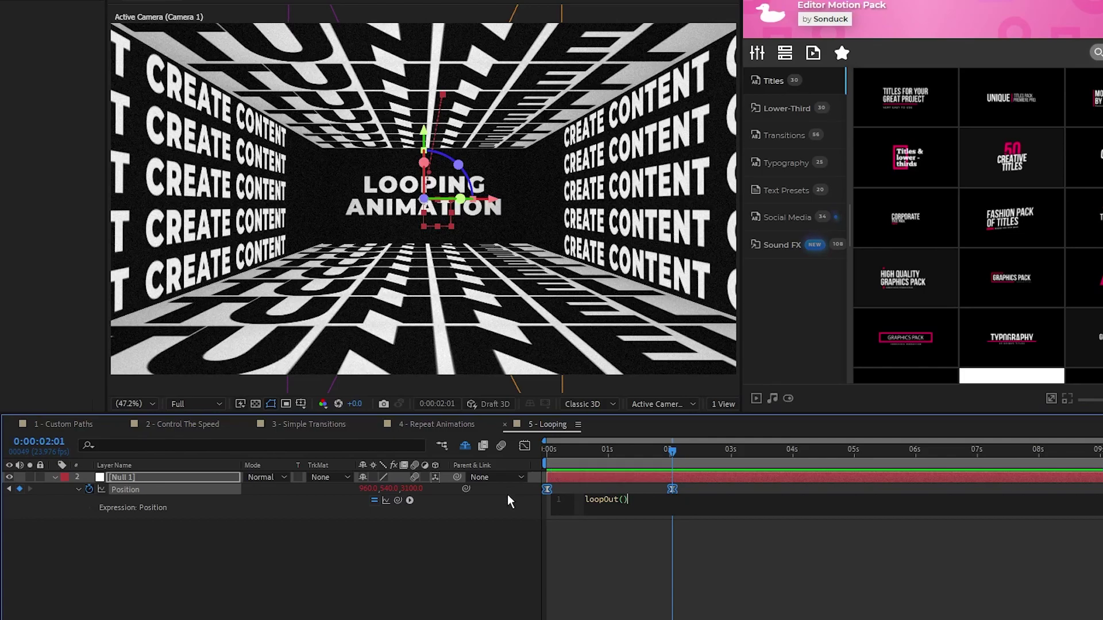
left_click(549, 454)
left_click_drag(550, 454, 542, 494)
Change Null 1's Position expression to loopOut("pingpong").
left_click(574, 504)
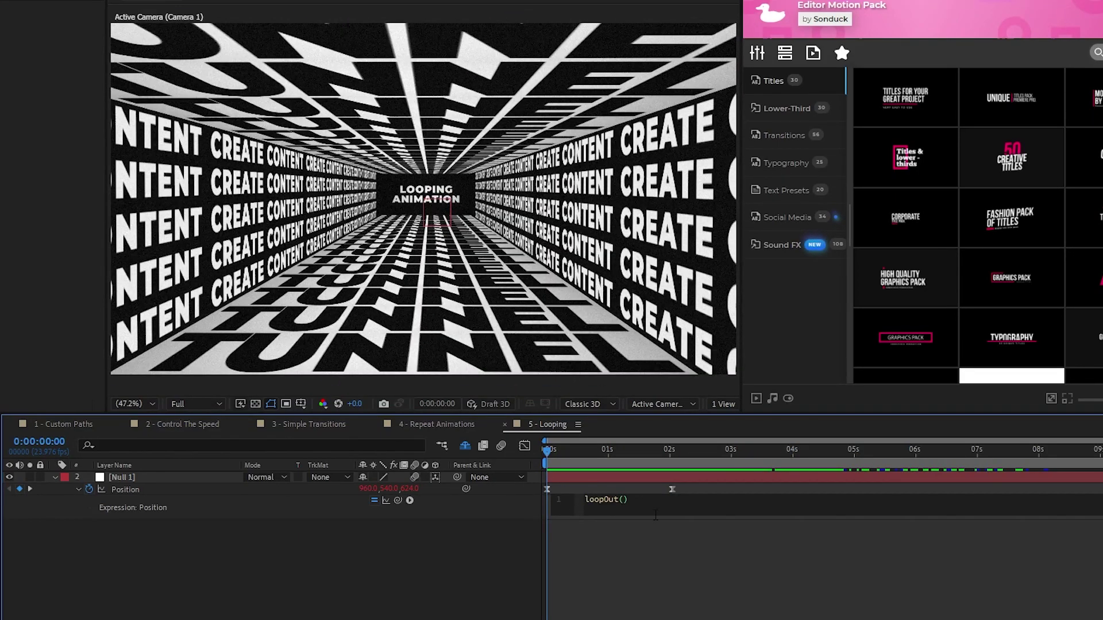
type("\"")
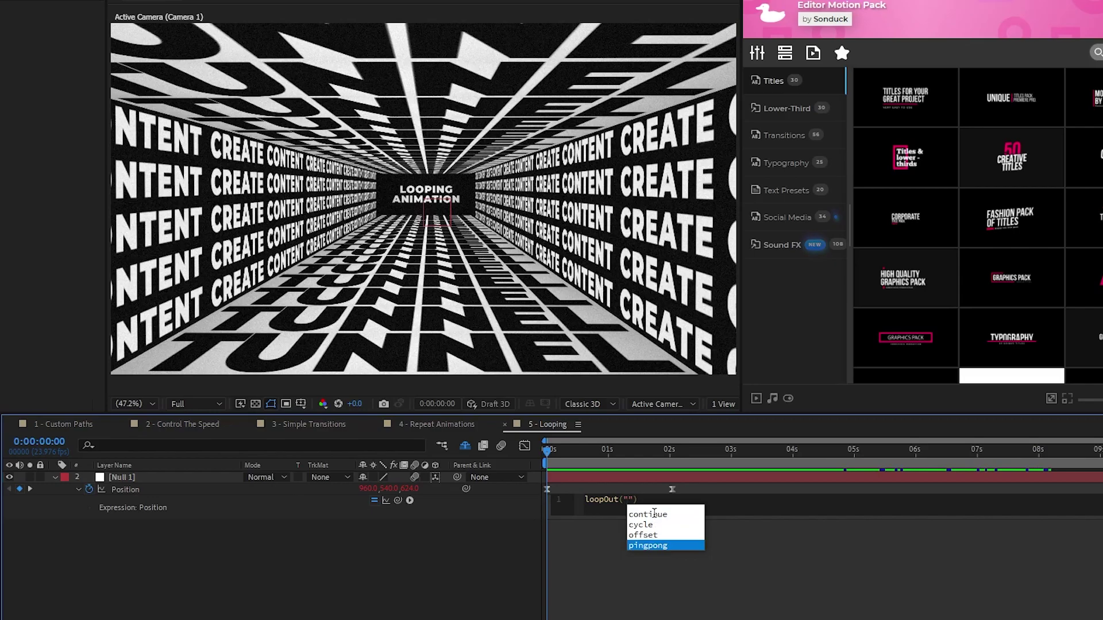
key("Return")
left_click(645, 535)
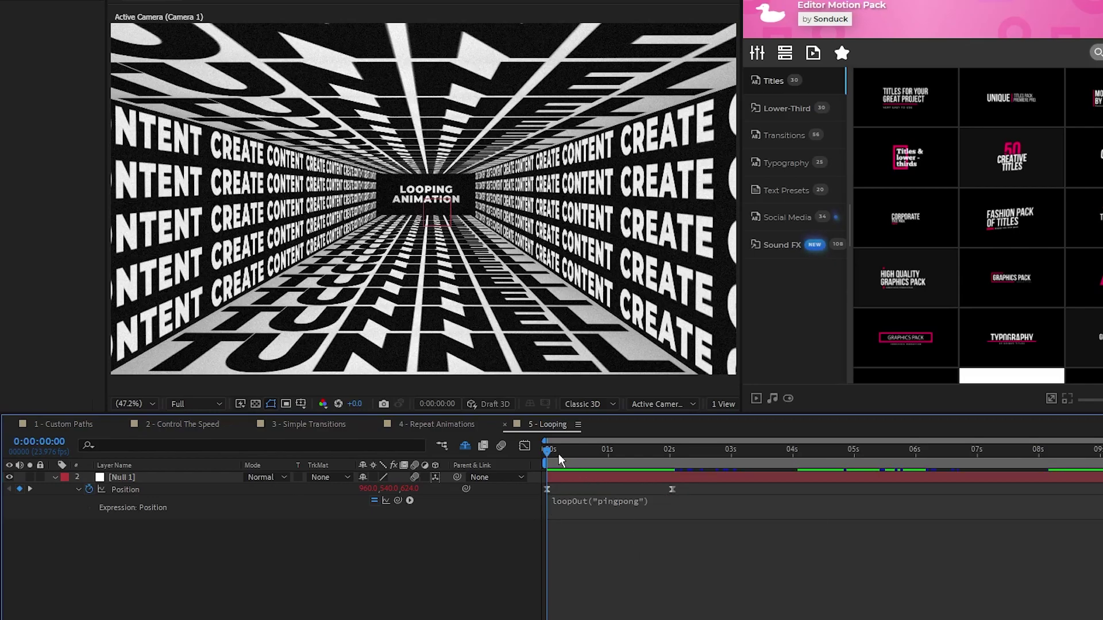